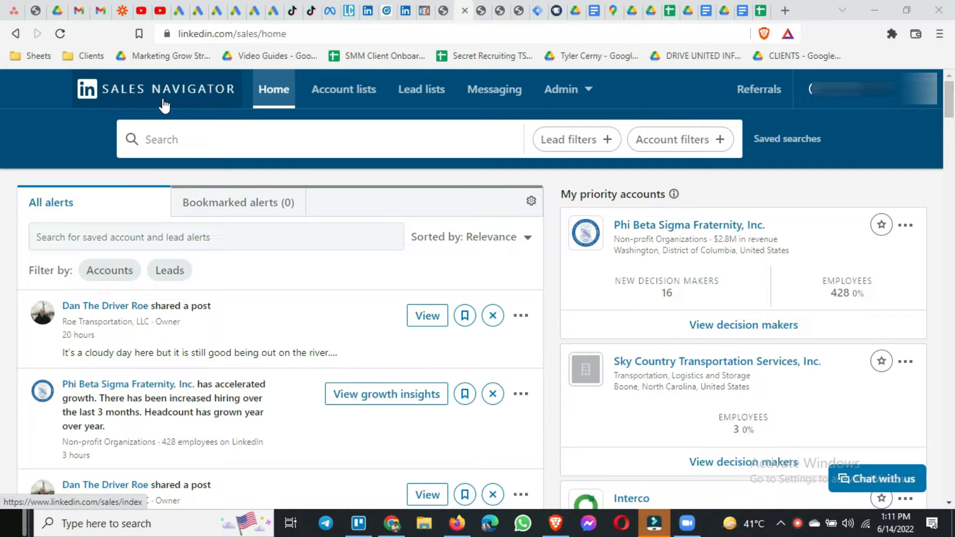
Search for leads with the keyword "founder".
left_click(234, 140)
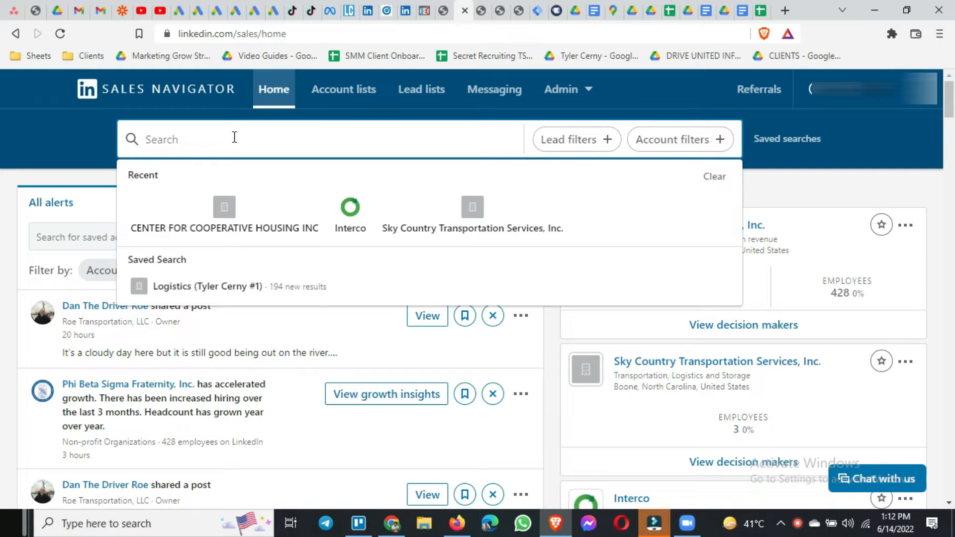
type("founder")
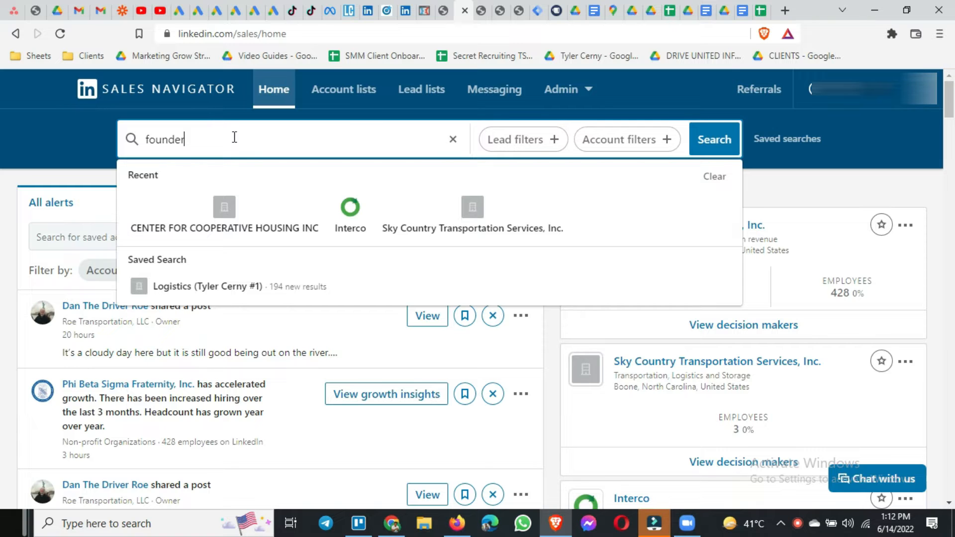
key("Return")
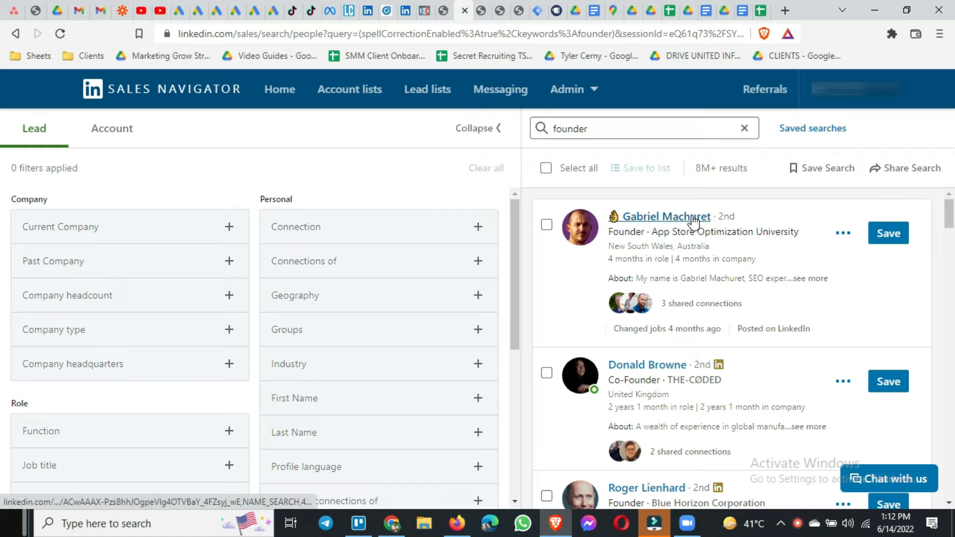
Look through the founder lead results and check which actions are offered for the first lead.
scroll(699, 277, "down", 2)
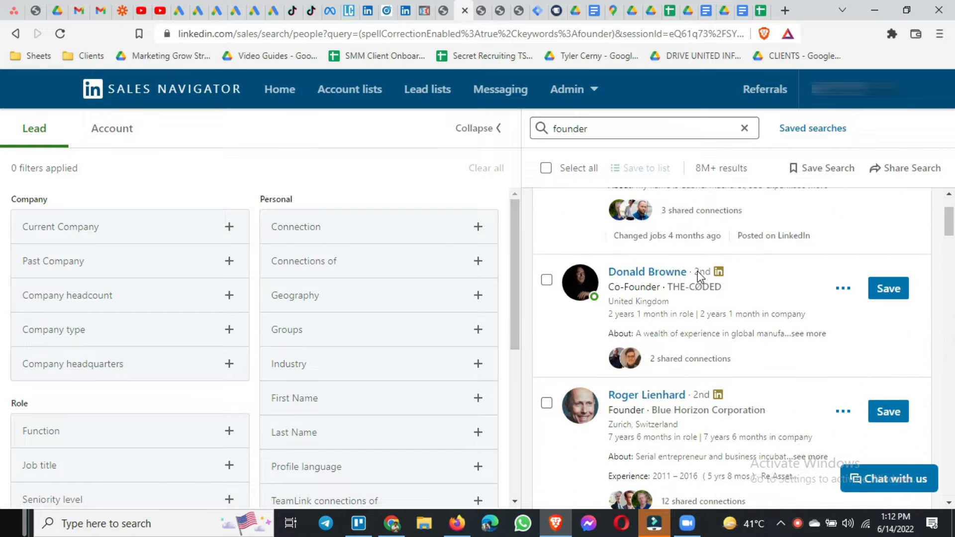
scroll(662, 323, "down", 2)
scroll(646, 319, "down", 6)
scroll(646, 321, "up", 4)
scroll(647, 322, "up", 6)
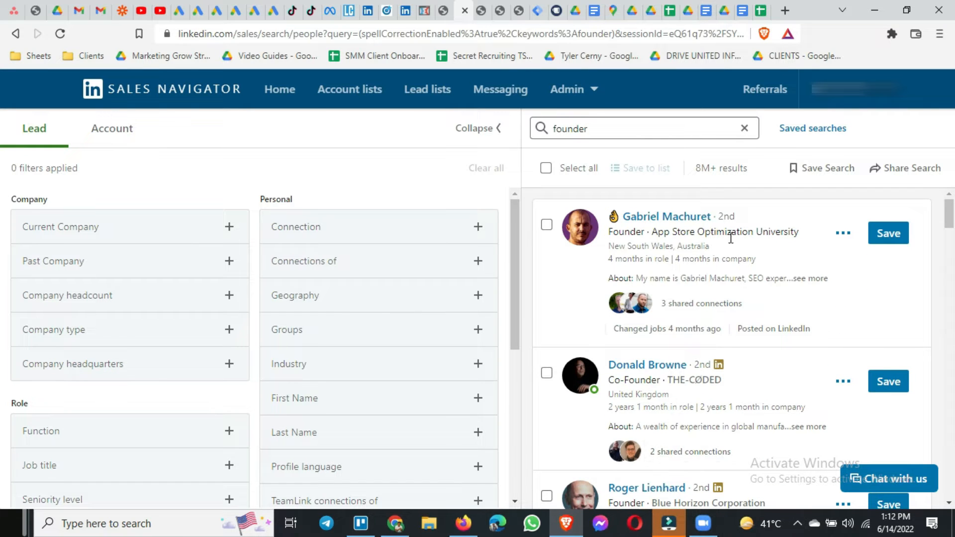
scroll(711, 366, "down", 3)
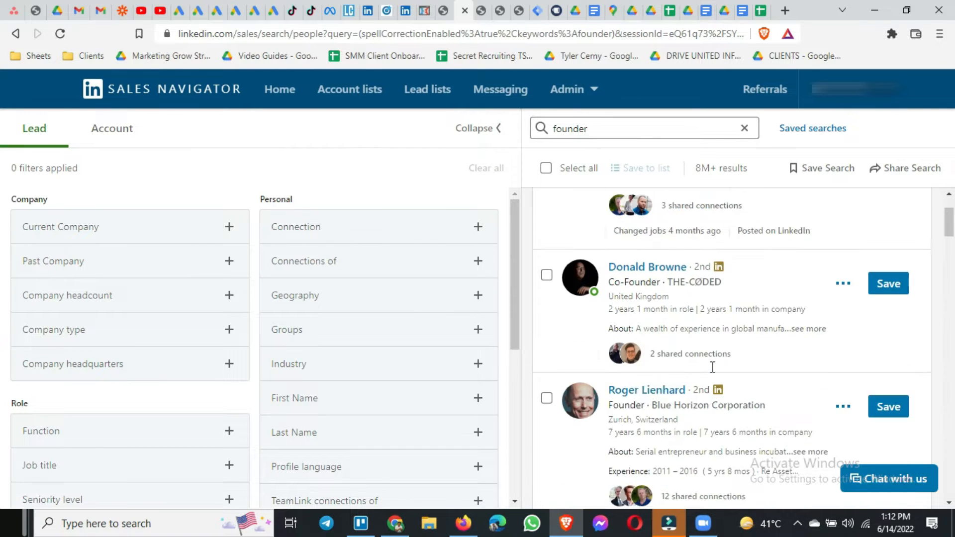
scroll(761, 363, "up", 3)
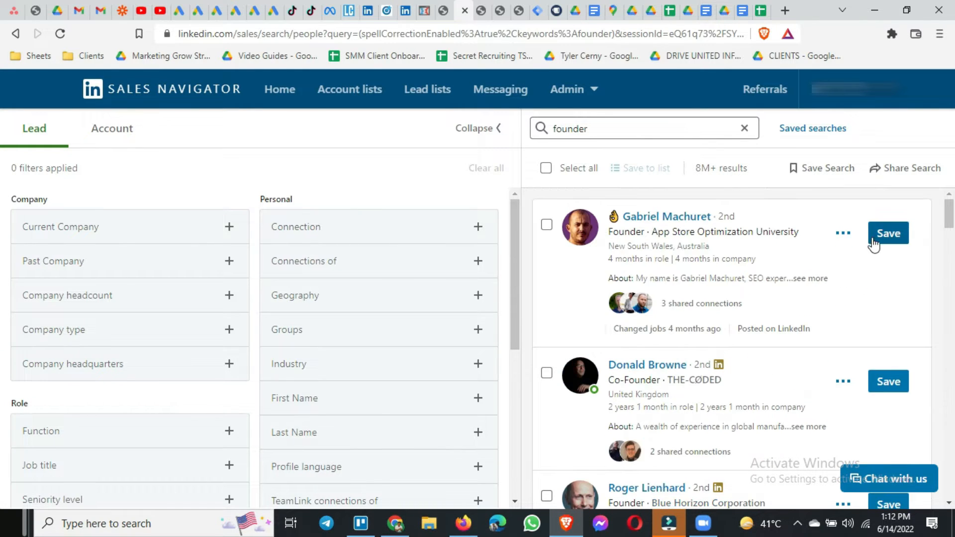
left_click(842, 234)
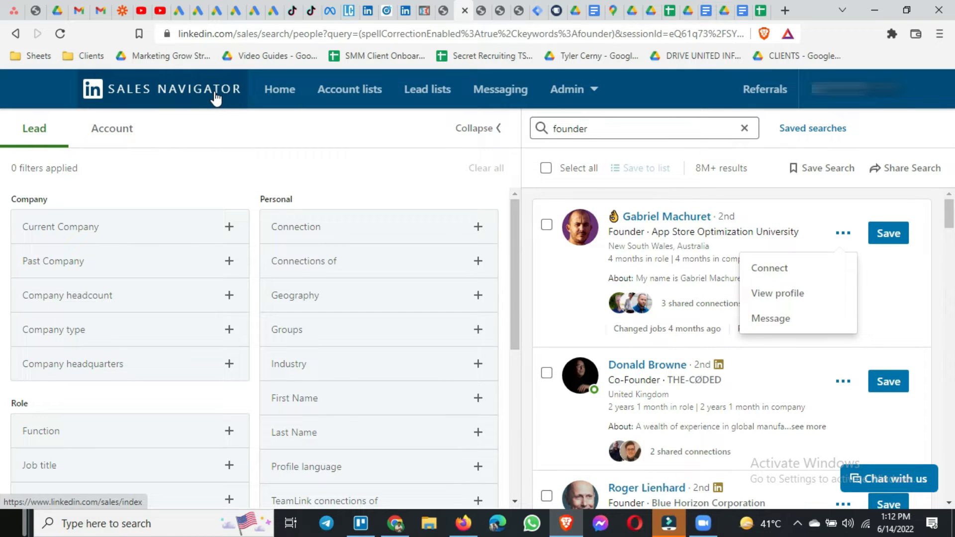
left_click(369, 152)
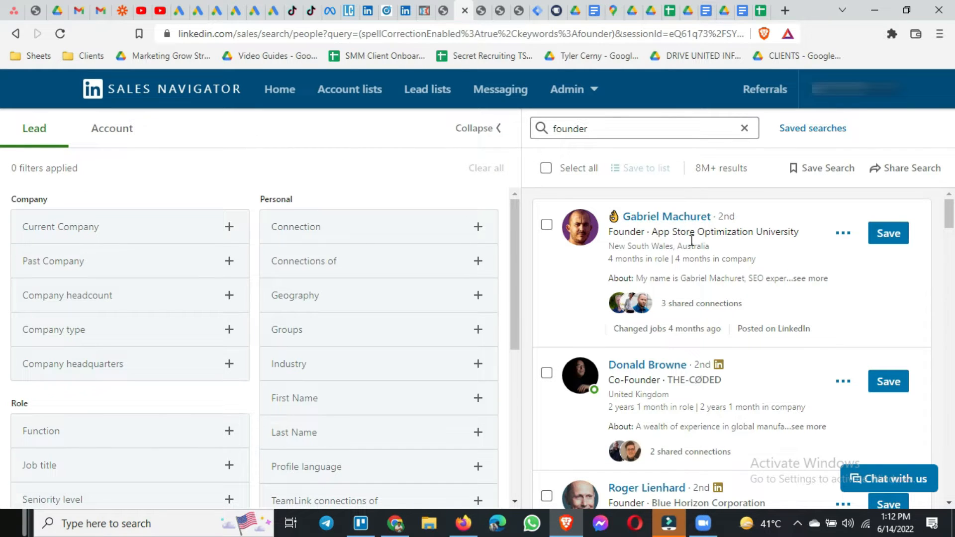
Examine the leads' roles and companies in the results, and survey the available Company, Role and Personal lead filters.
scroll(724, 273, "down", 1)
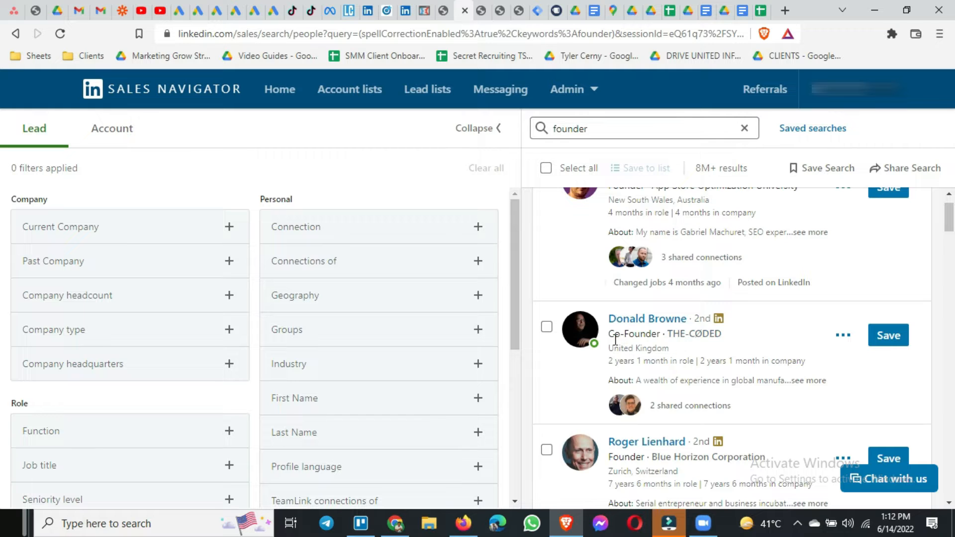
scroll(696, 351, "down", 3)
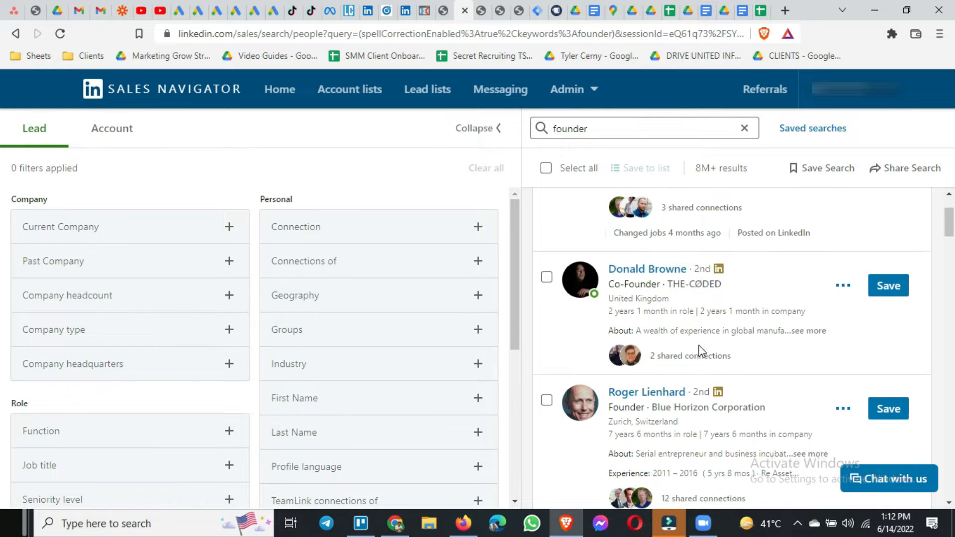
scroll(721, 390, "down", 4)
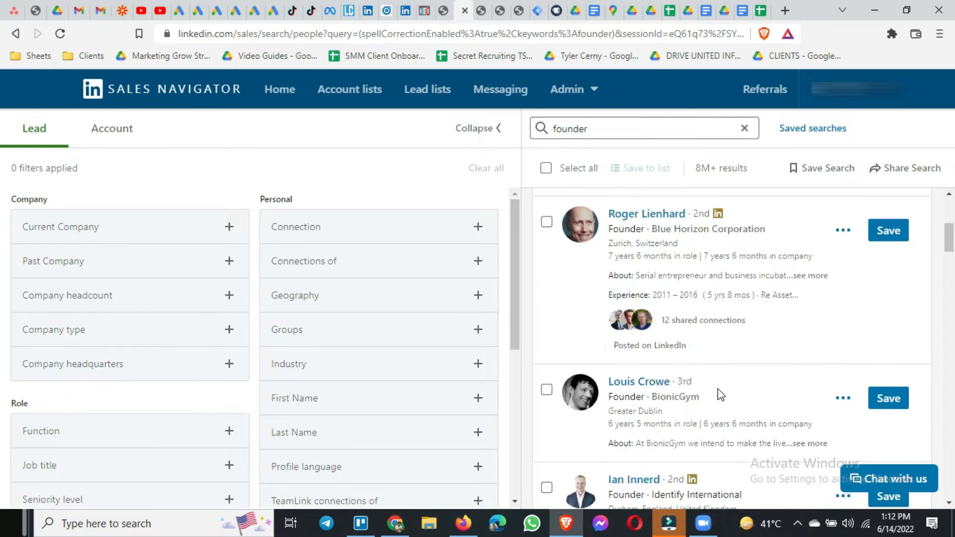
scroll(721, 394, "up", 8)
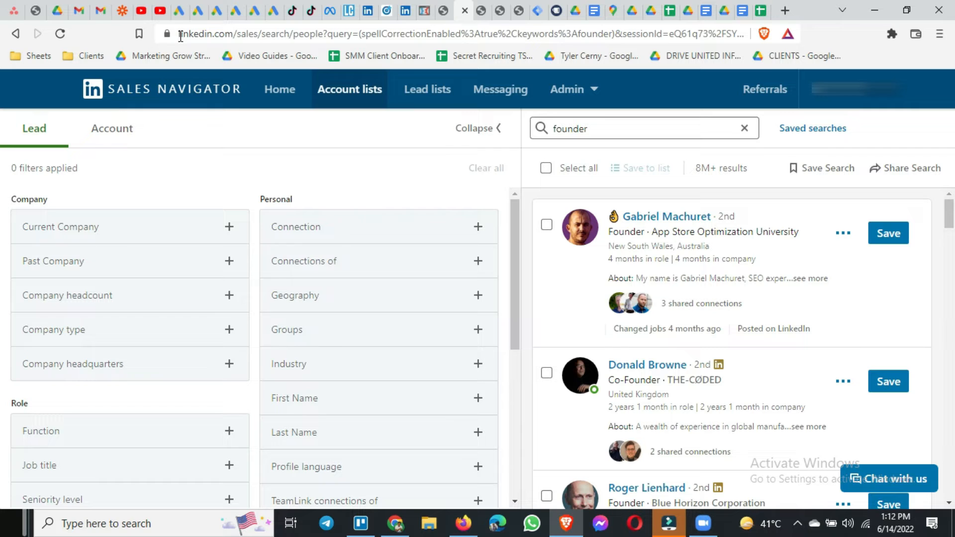
scroll(160, 314, "down", 5)
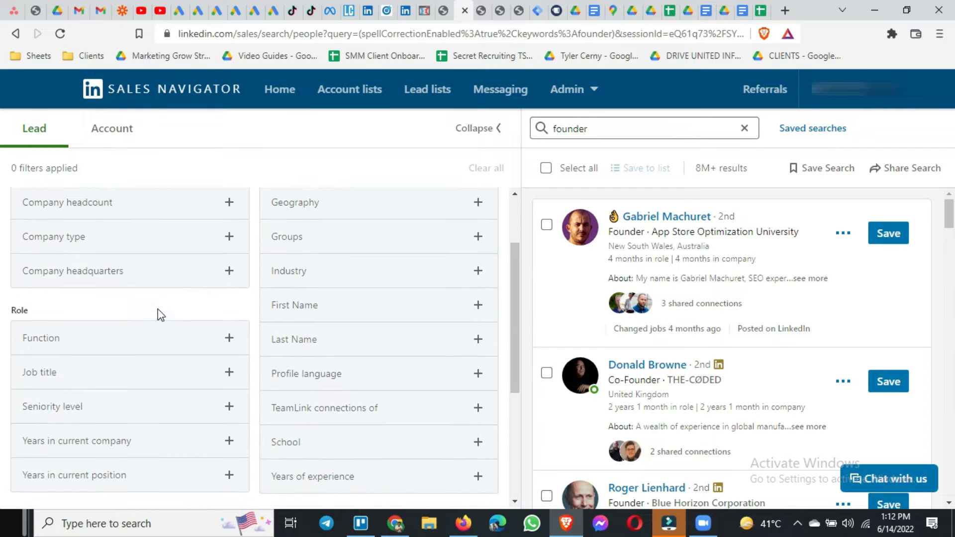
scroll(161, 315, "up", 5)
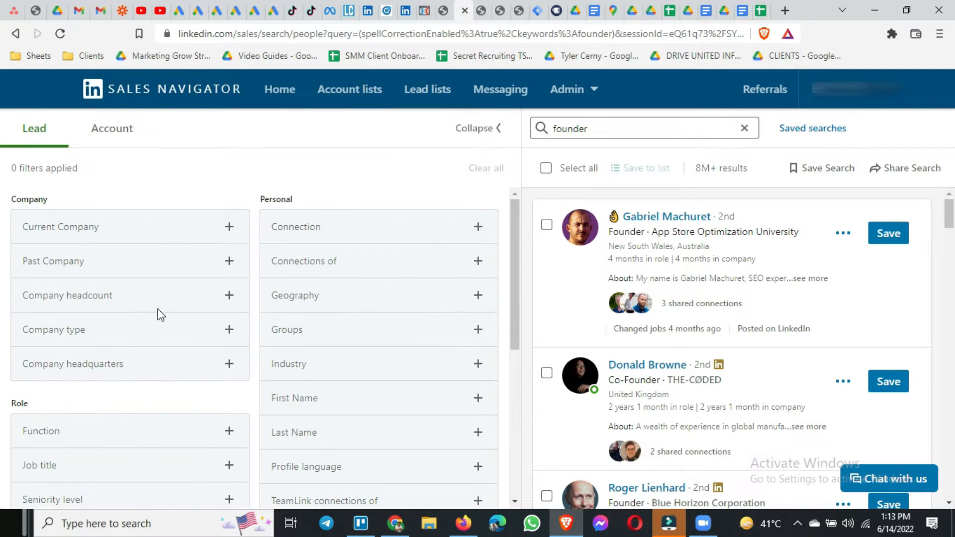
Examine the suggested companies in the Current Company filter and collapse it without choosing any.
left_click(67, 232)
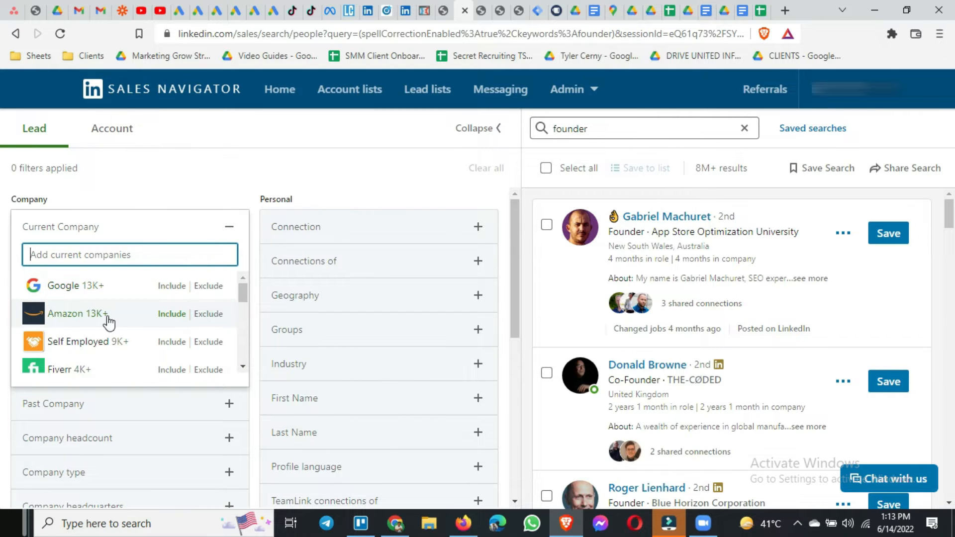
scroll(108, 323, "down", 2)
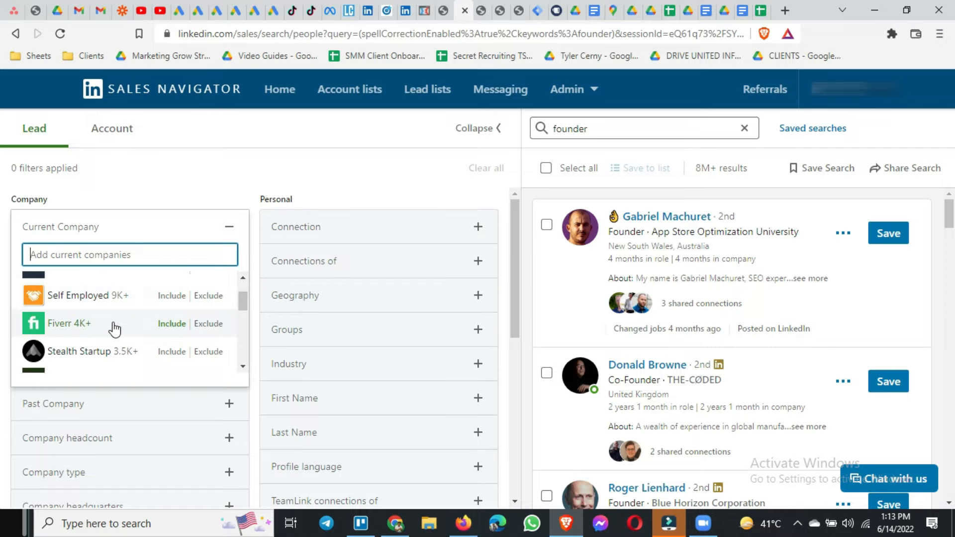
scroll(114, 327, "down", 1)
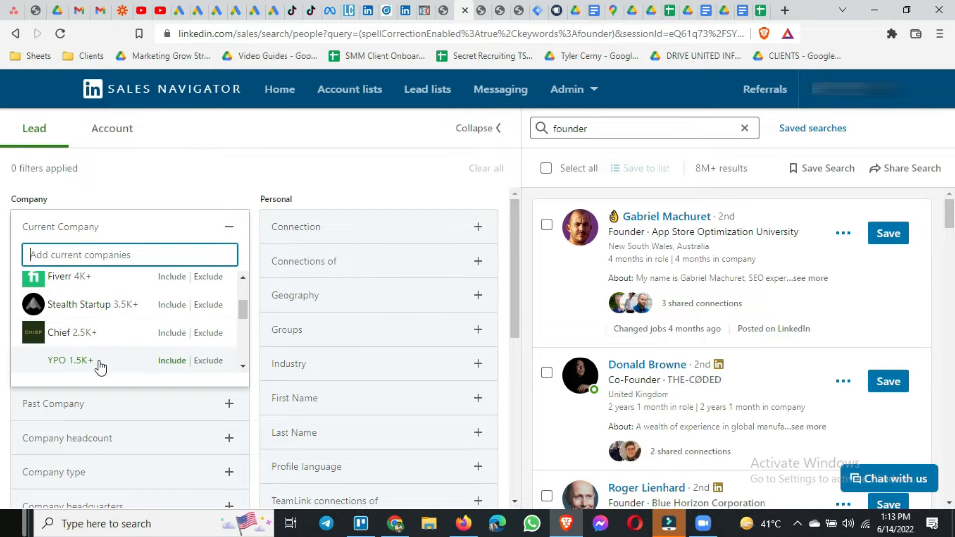
scroll(103, 330, "down", 5)
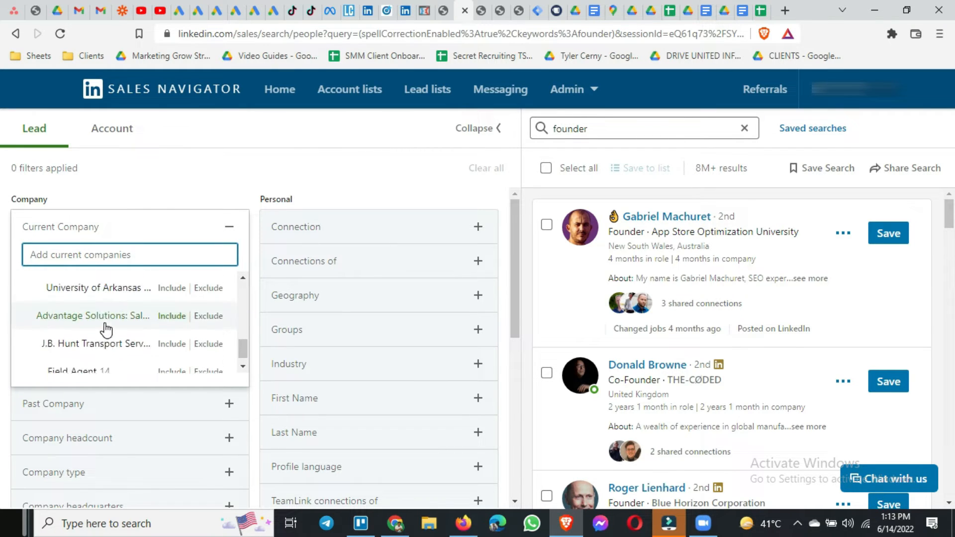
scroll(106, 329, "up", 8)
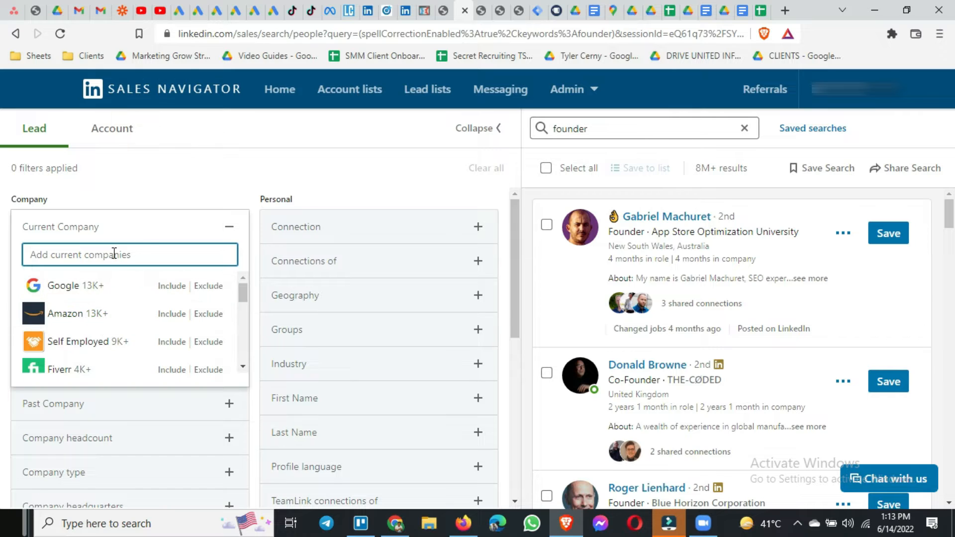
left_click(141, 232)
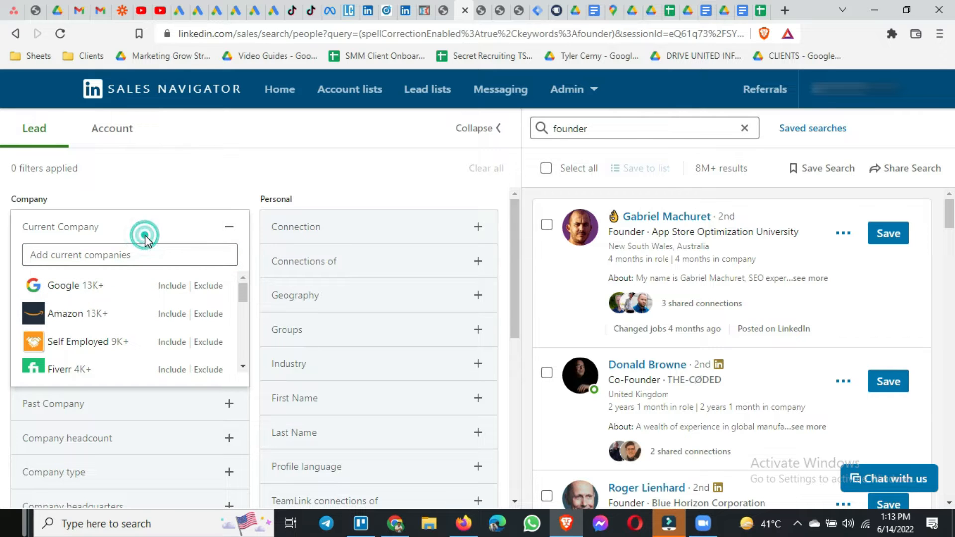
left_click(229, 233)
Examine the suggested companies in the Past Company filter and collapse it without choosing any.
left_click(189, 269)
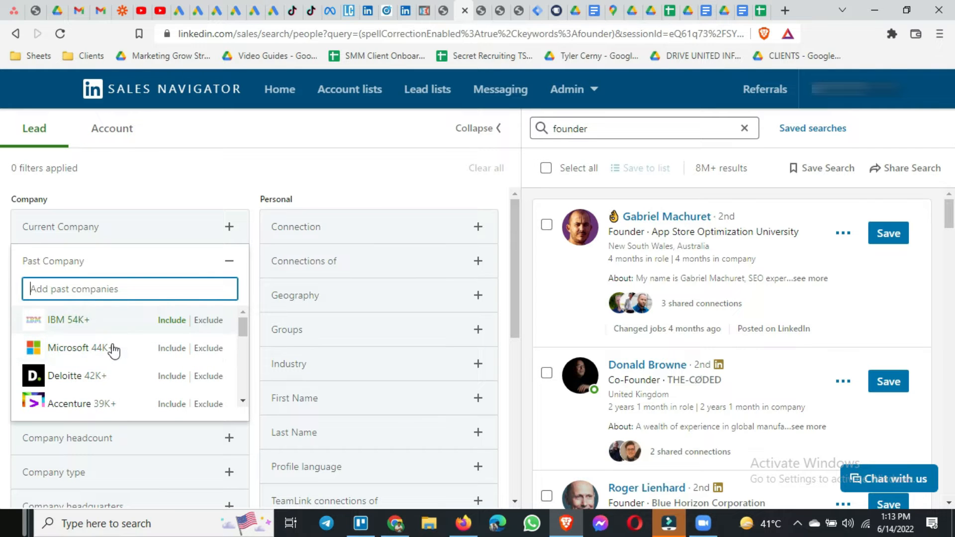
scroll(113, 351, "down", 2)
scroll(113, 370, "up", 2)
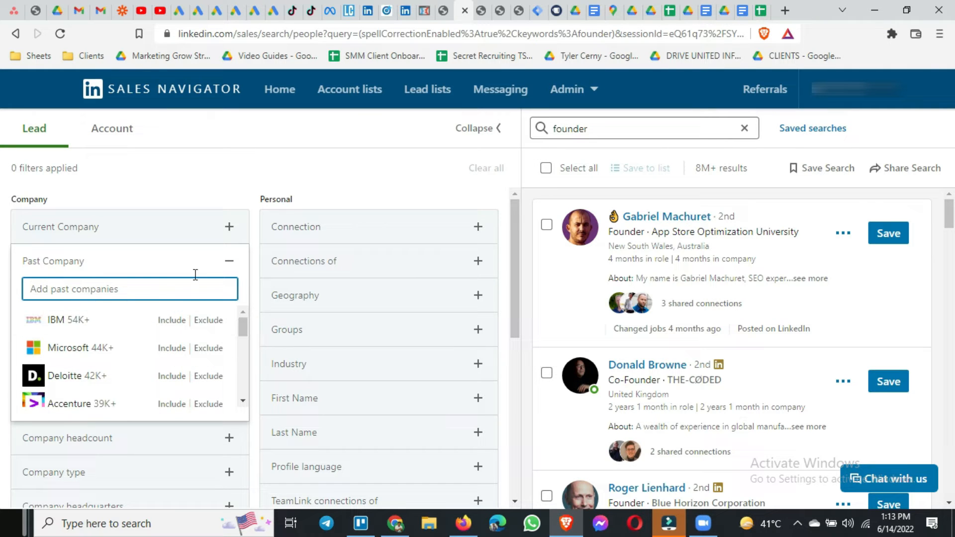
left_click(228, 262)
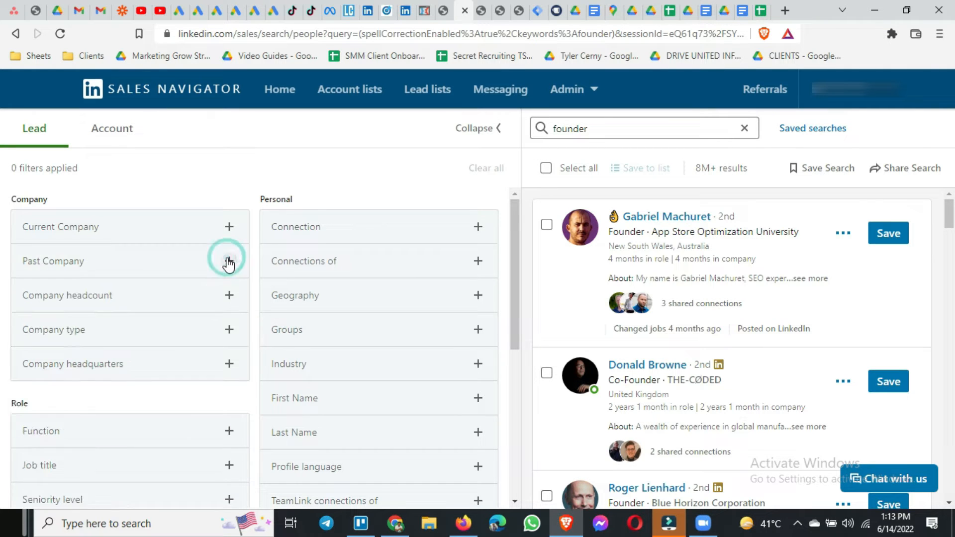
Examine the size ranges offered by the Company headcount filter and collapse it without choosing any.
left_click(159, 302)
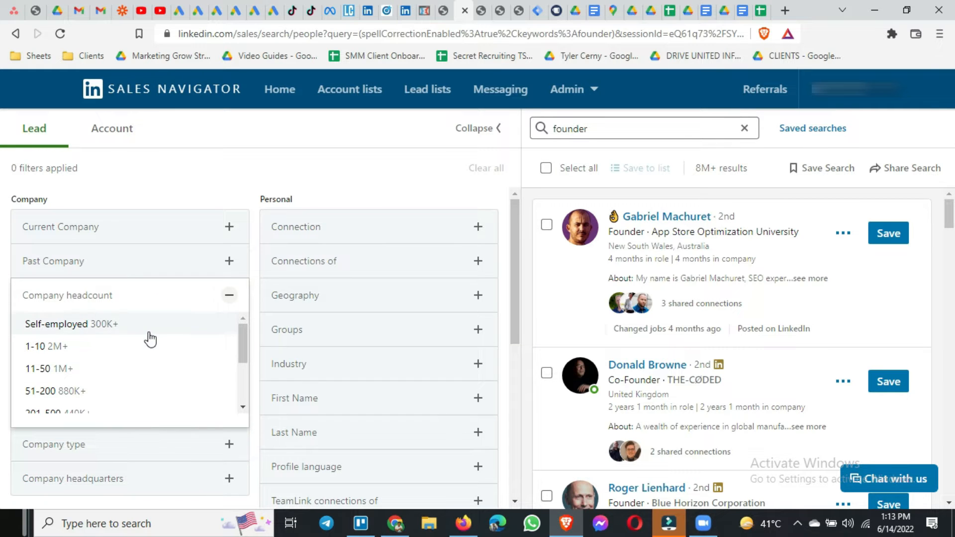
scroll(149, 338, "down", 2)
scroll(150, 338, "up", 2)
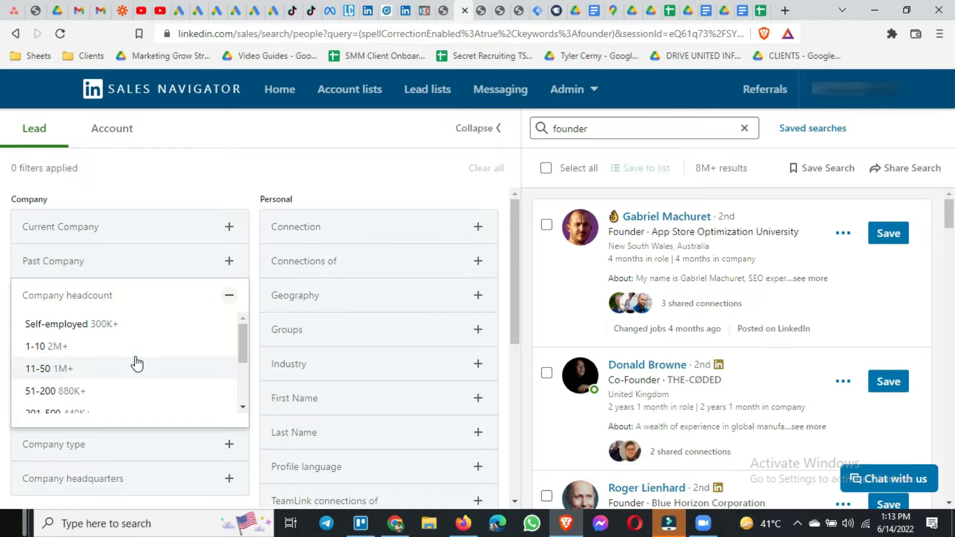
scroll(133, 357, "down", 1)
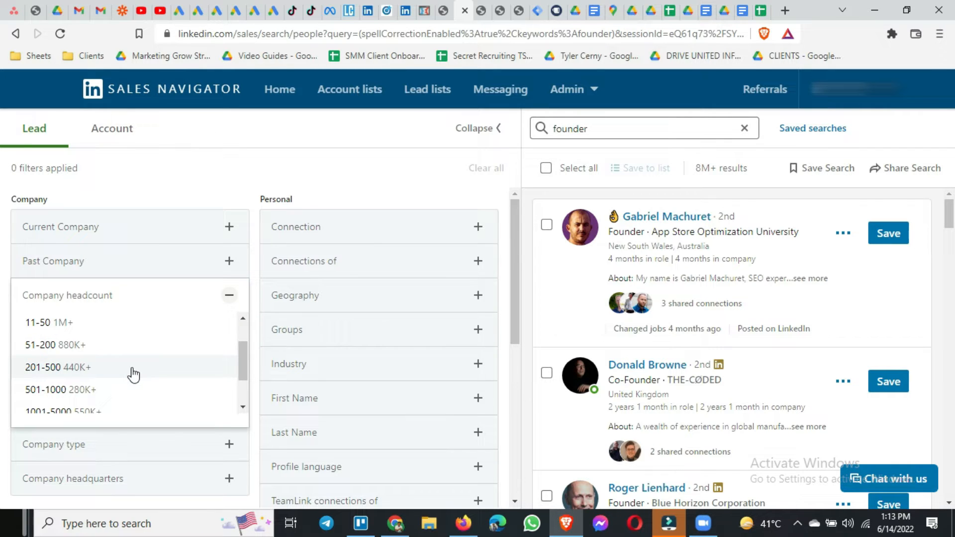
scroll(133, 374, "down", 1)
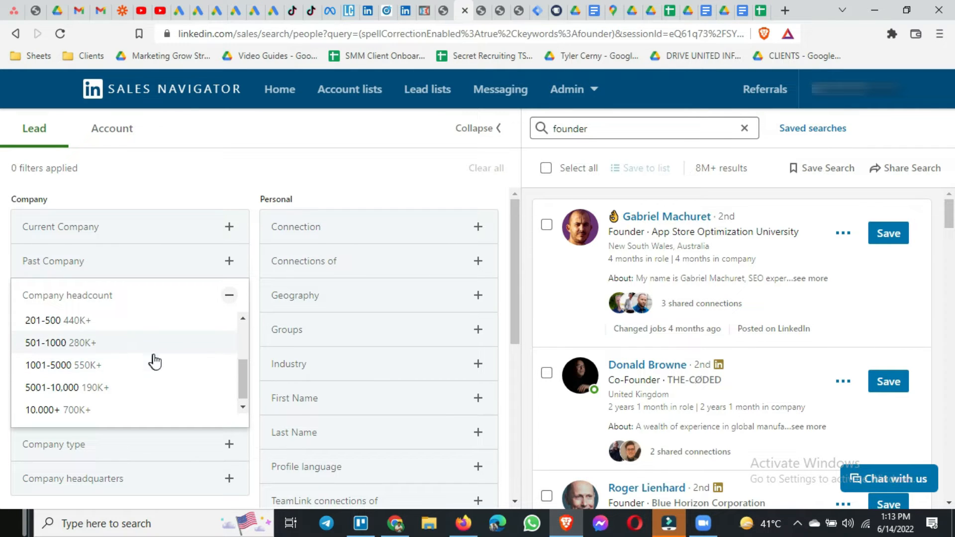
left_click(230, 299)
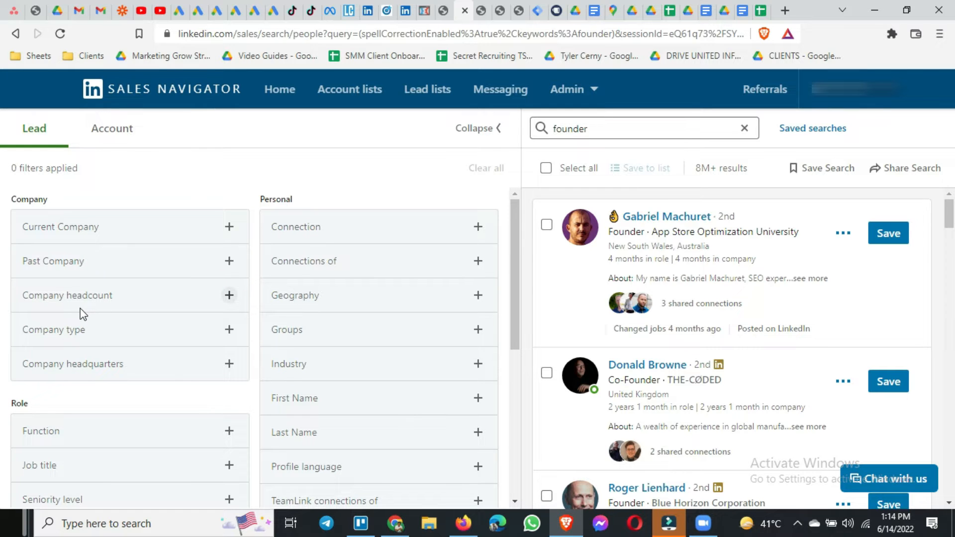
Examine the organisation types offered by the Company type filter and collapse it without choosing any.
left_click(165, 334)
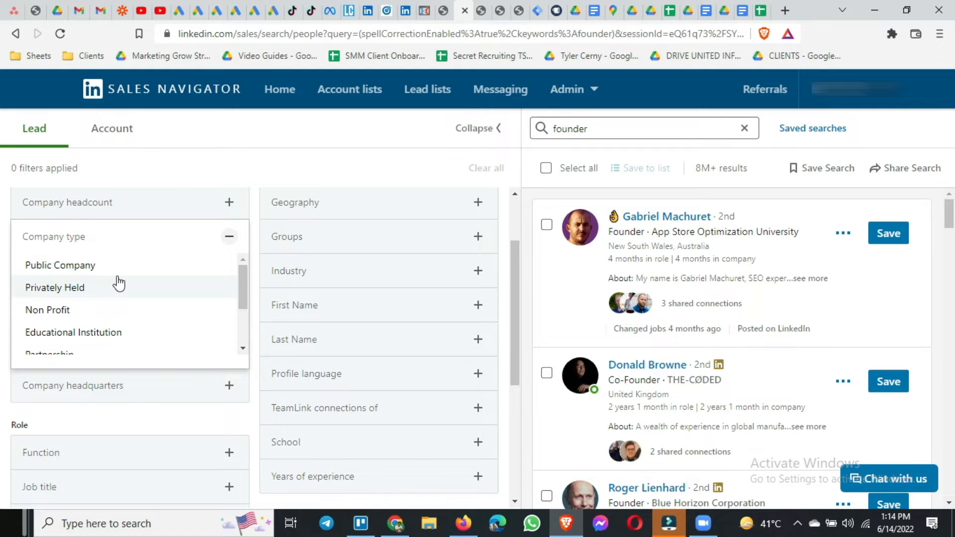
scroll(114, 299, "down", 2)
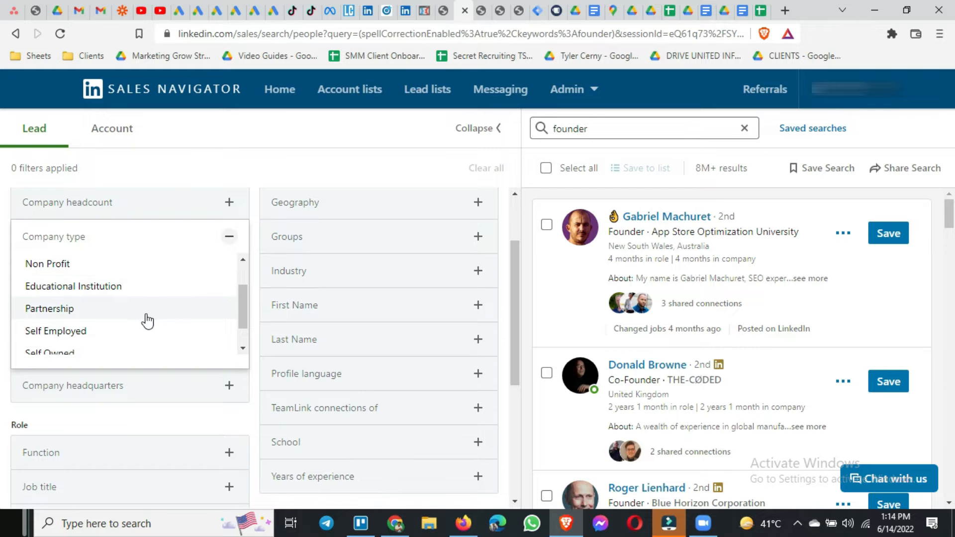
scroll(148, 321, "down", 1)
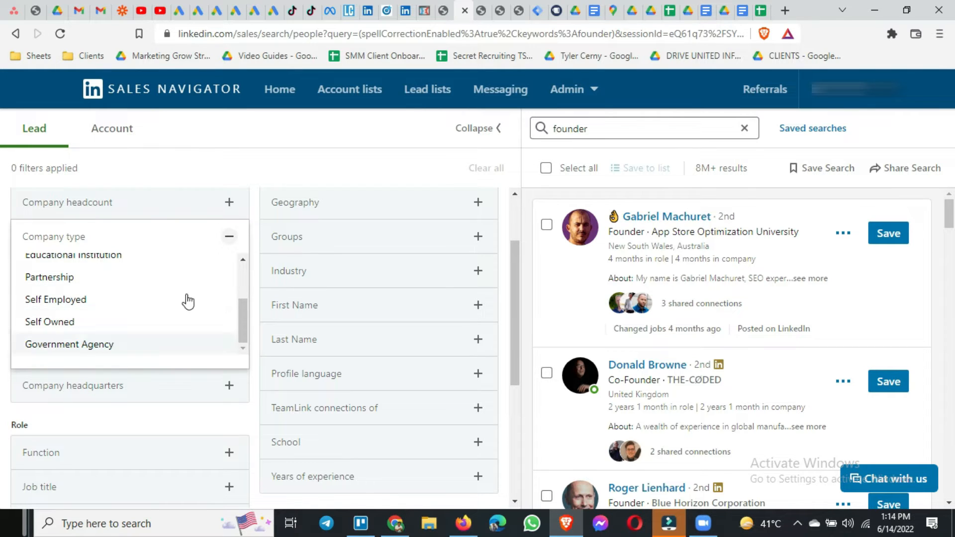
left_click(230, 240)
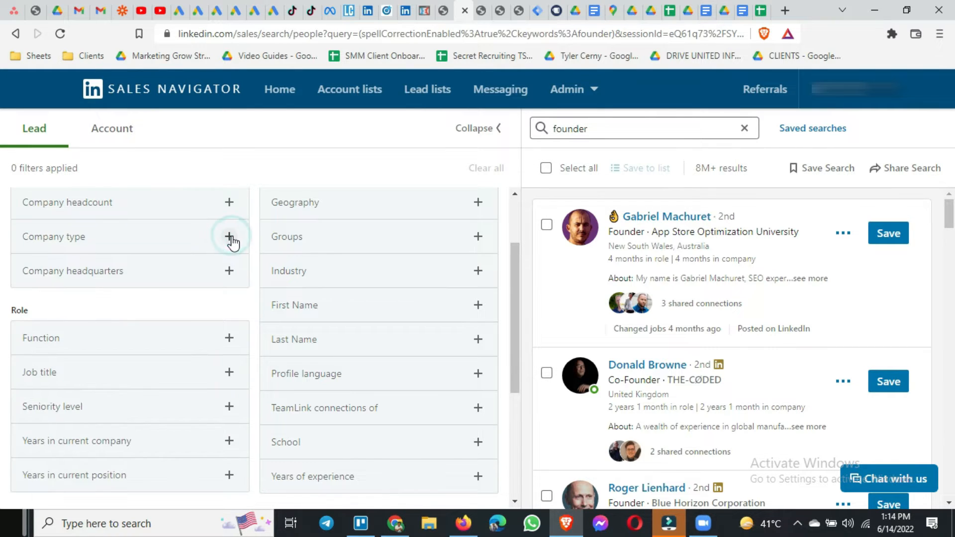
Examine the locations offered by the Company headquarters filter and collapse it without choosing any.
left_click(166, 285)
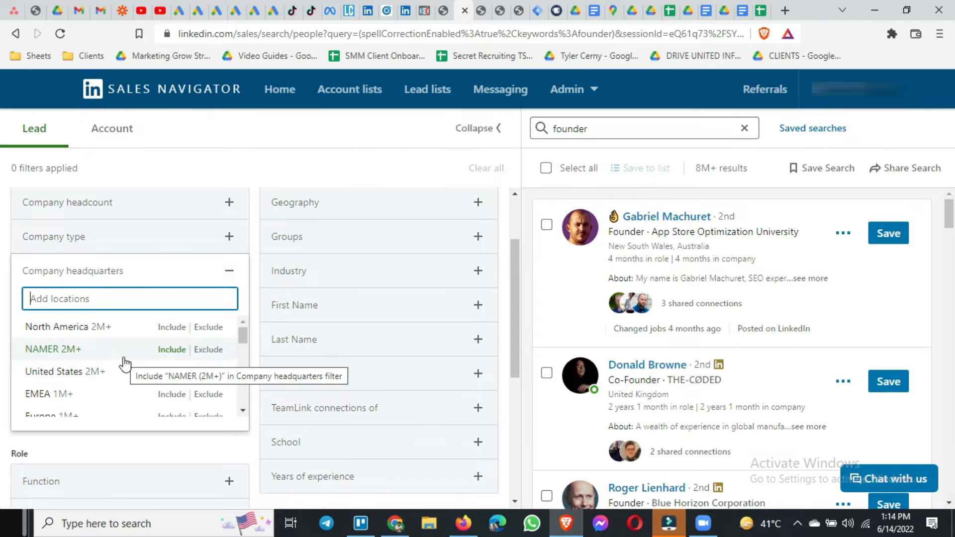
scroll(125, 365, "down", 1)
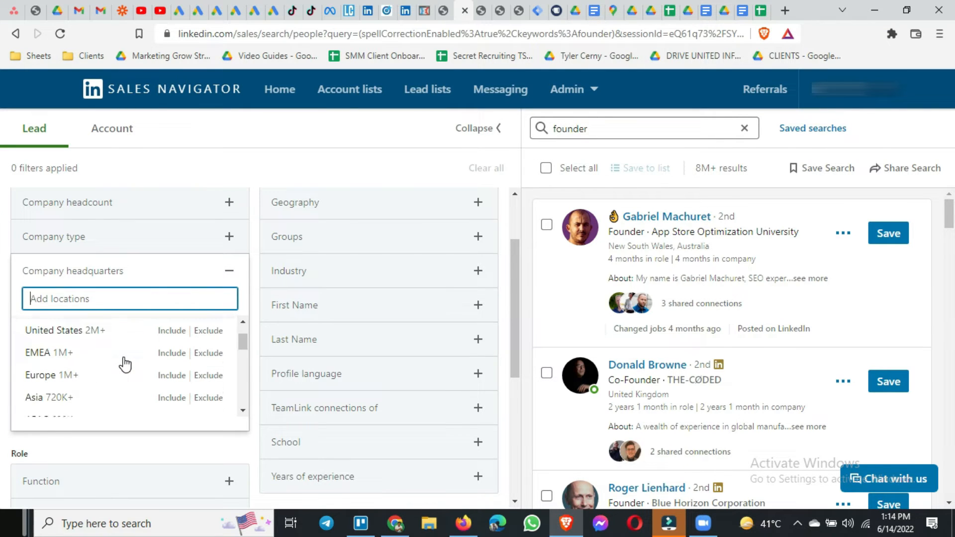
scroll(123, 366, "down", 2)
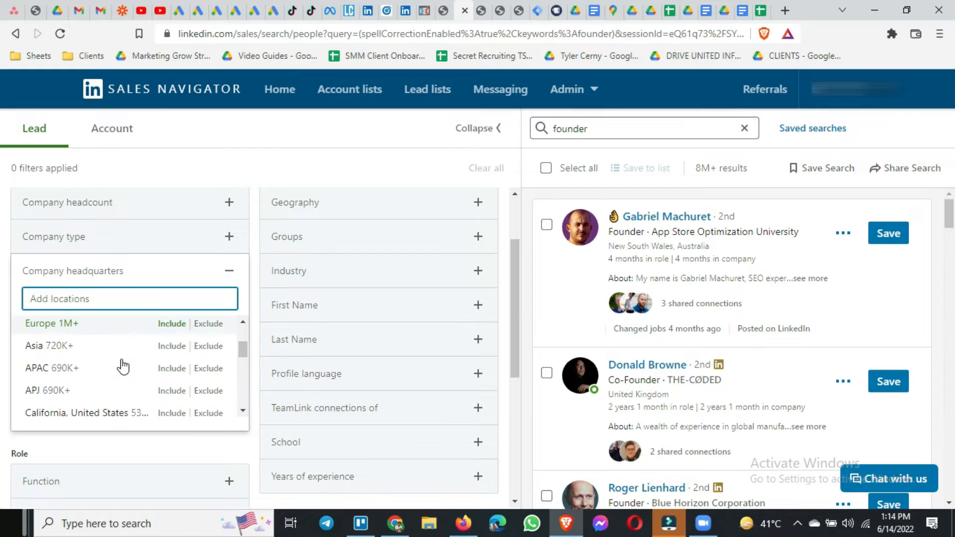
left_click(228, 270)
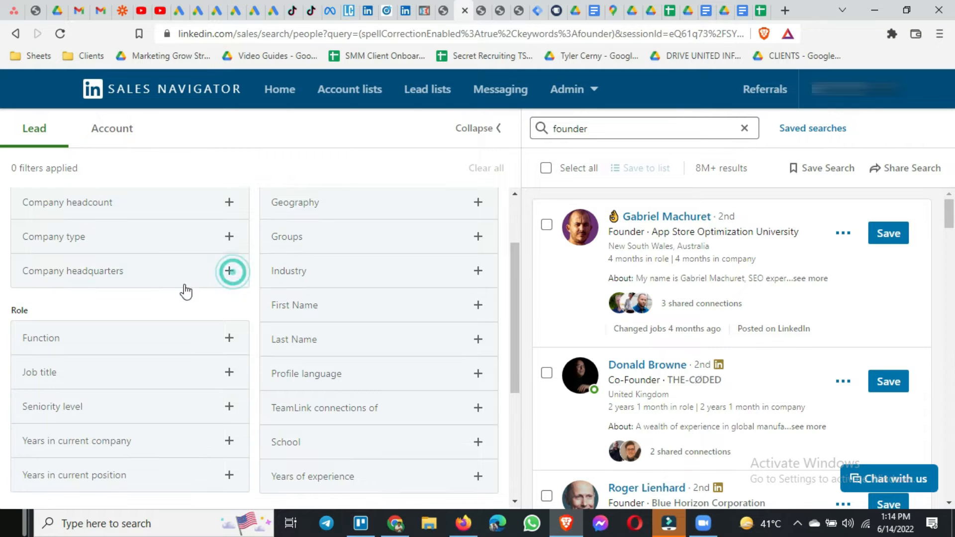
Examine the full list of job functions in the Function filter under Role and collapse it without choosing any.
scroll(114, 314, "down", 2)
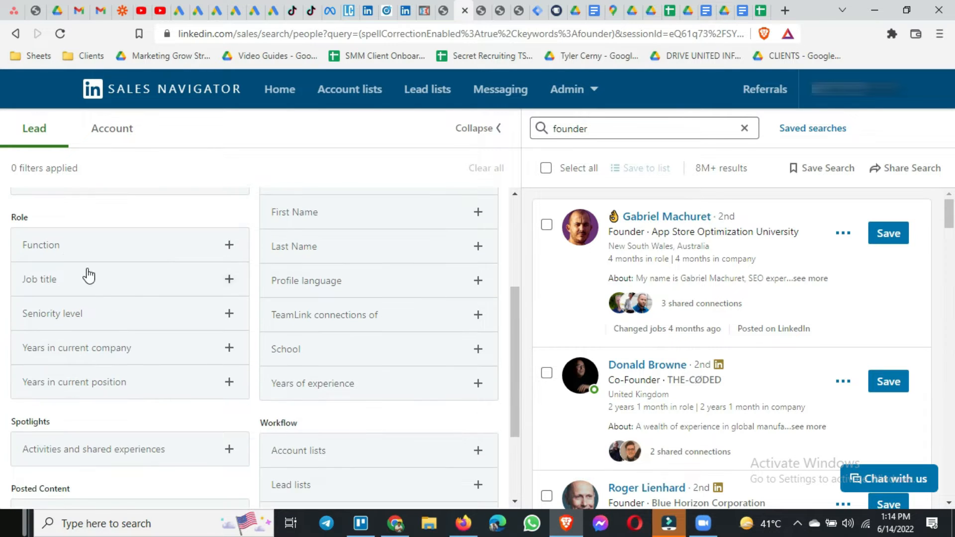
left_click(170, 248)
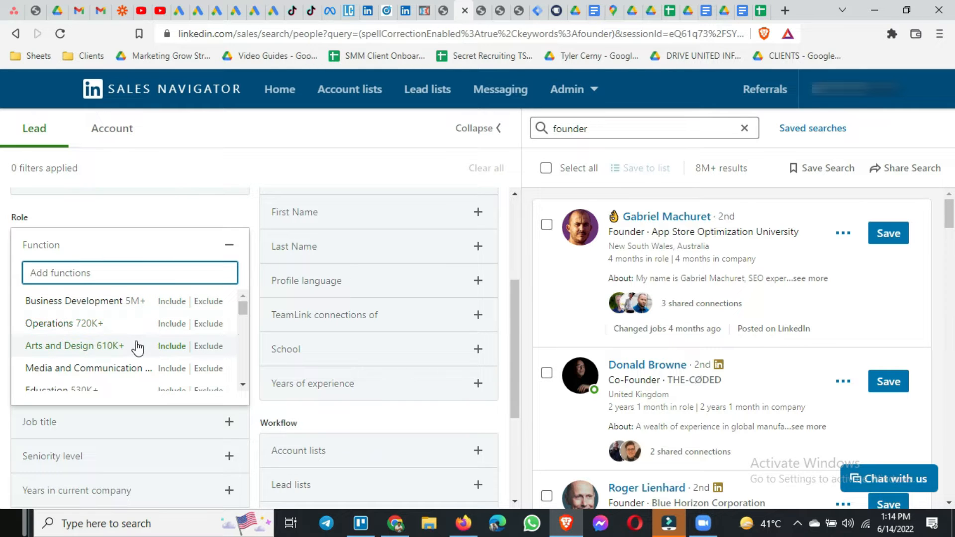
scroll(135, 347, "down", 1)
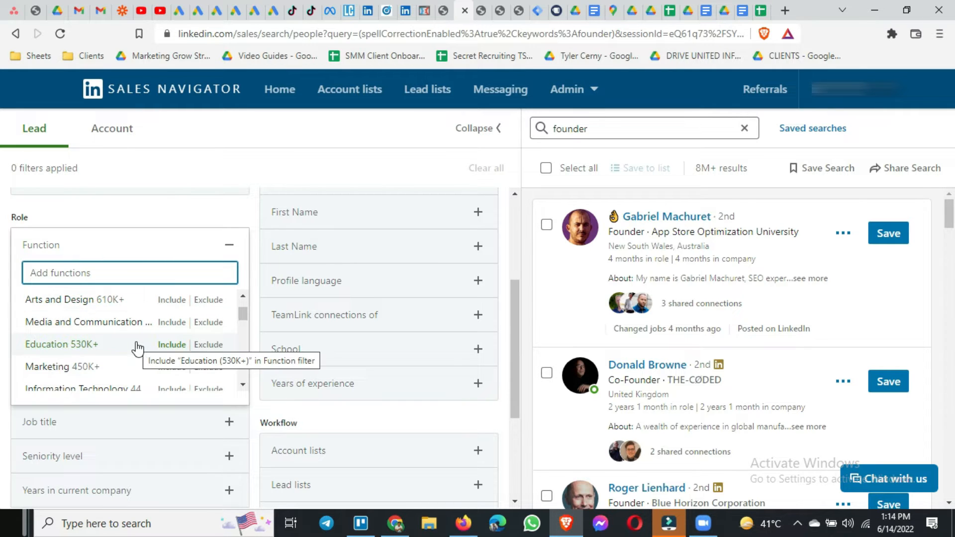
scroll(112, 356, "down", 1)
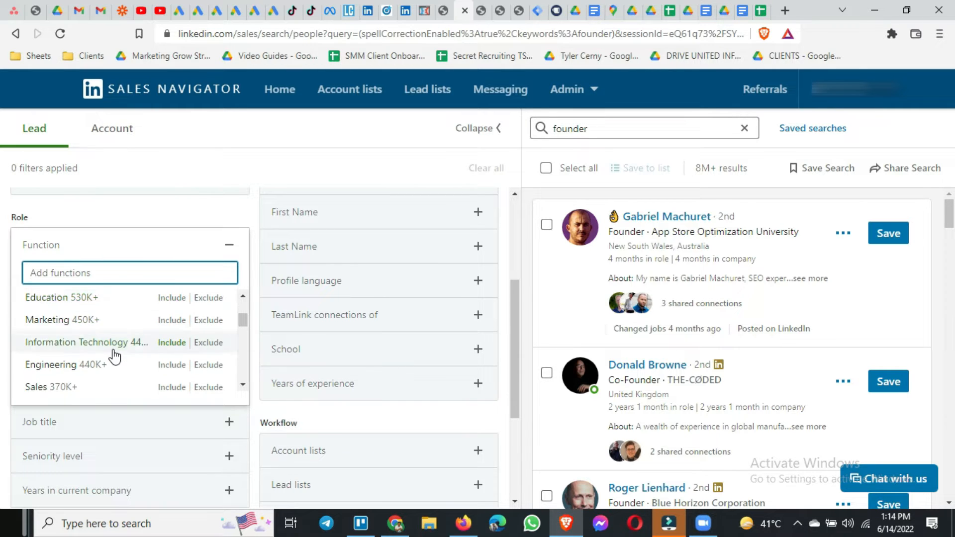
scroll(114, 355, "down", 1)
scroll(114, 357, "down", 1)
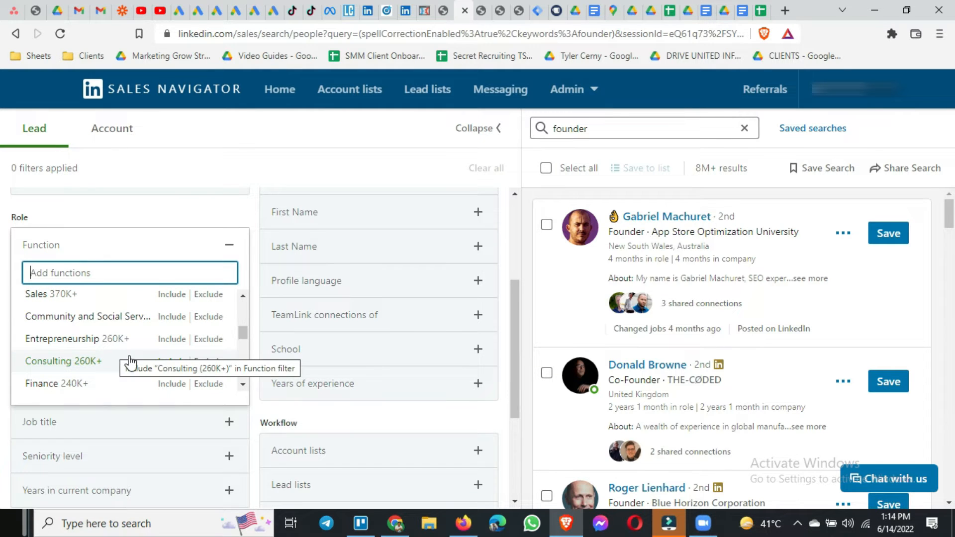
scroll(129, 363, "down", 1)
scroll(142, 354, "down", 1)
scroll(142, 353, "down", 2)
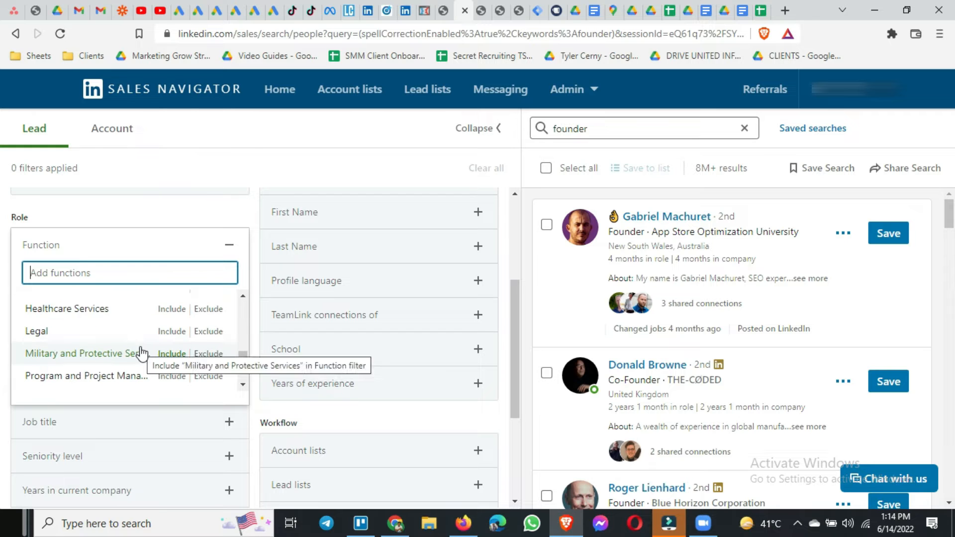
scroll(142, 353, "down", 2)
scroll(153, 326, "down", 1)
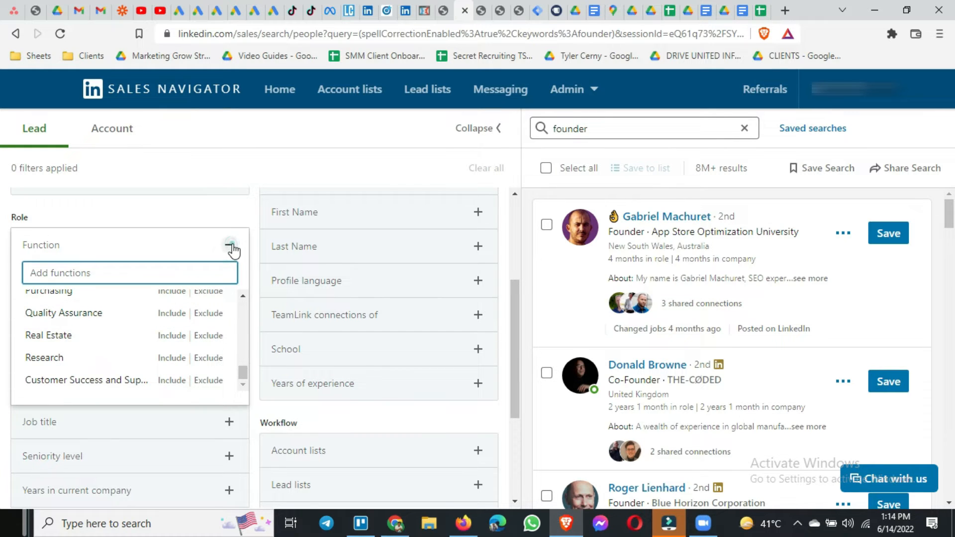
left_click(230, 246)
Examine all levels offered by the Seniority level filter and collapse it without choosing any.
left_click(175, 319)
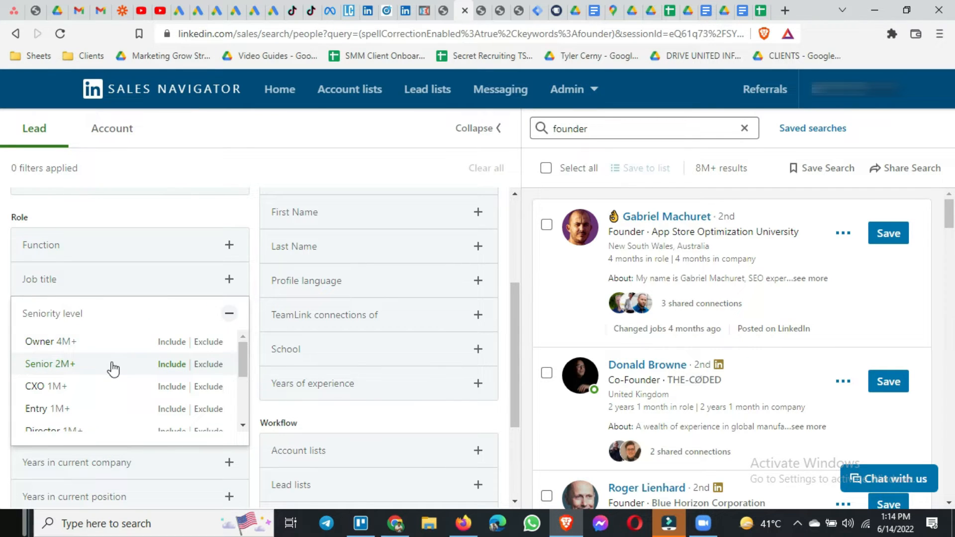
scroll(114, 369, "down", 1)
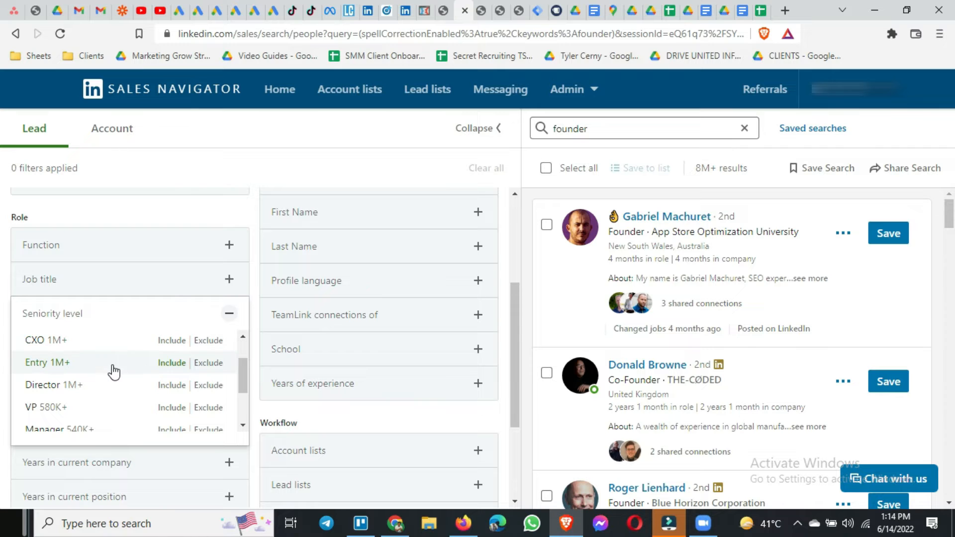
scroll(106, 405, "down", 1)
scroll(106, 406, "down", 1)
scroll(117, 388, "down", 1)
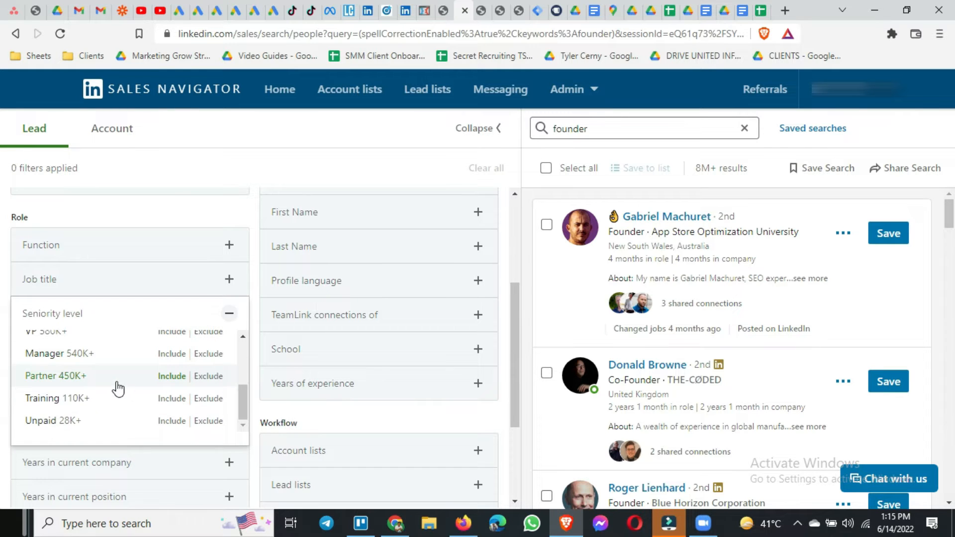
left_click(230, 315)
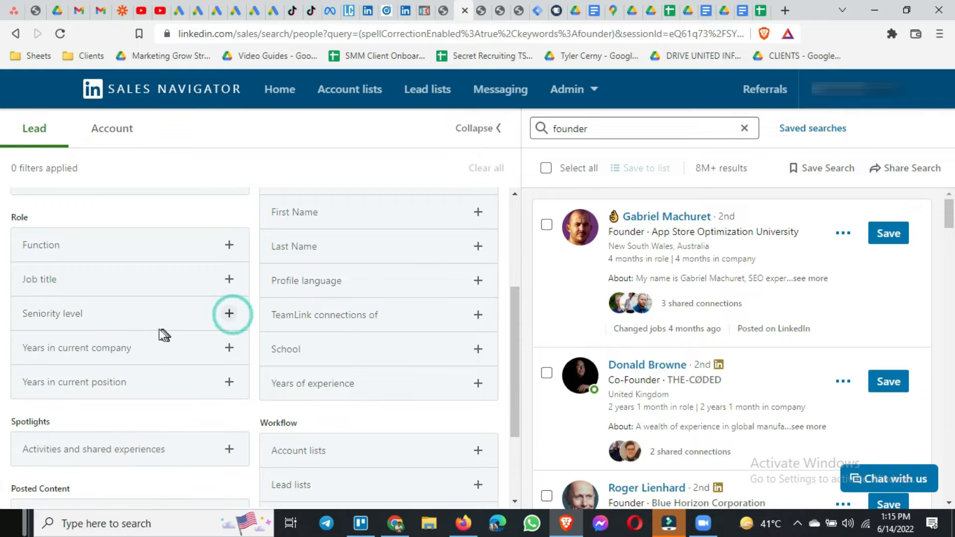
Examine the tenure ranges in the Years in current company filter and collapse it without choosing any.
left_click(159, 354)
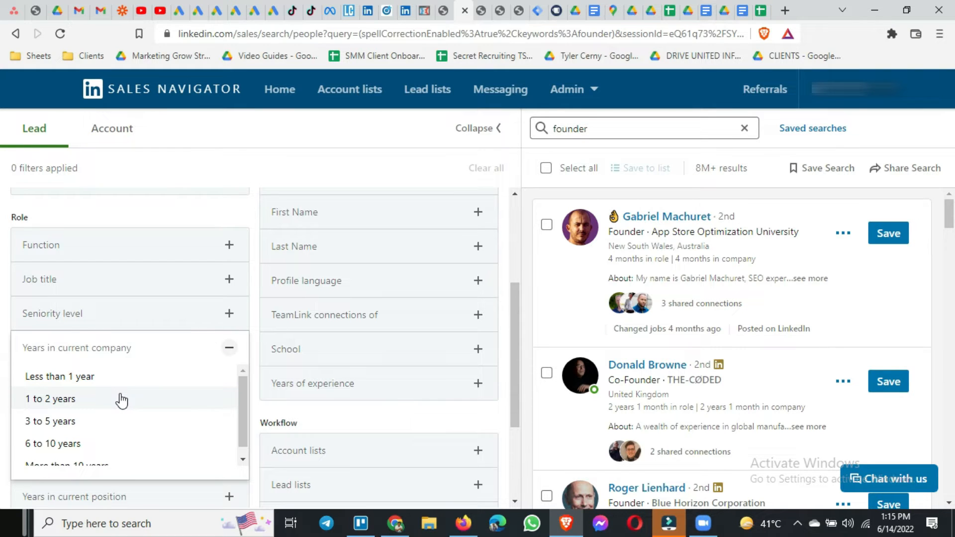
scroll(122, 401, "down", 3)
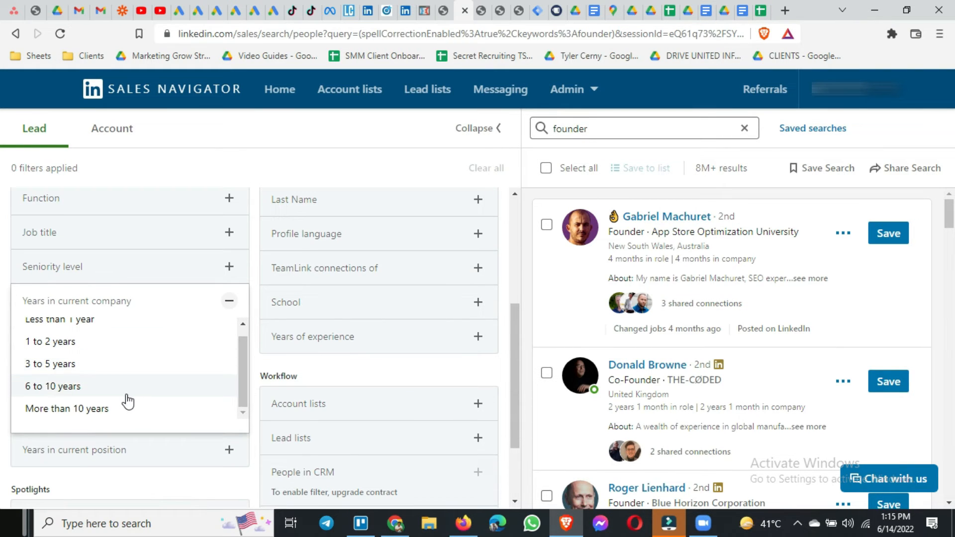
left_click(229, 304)
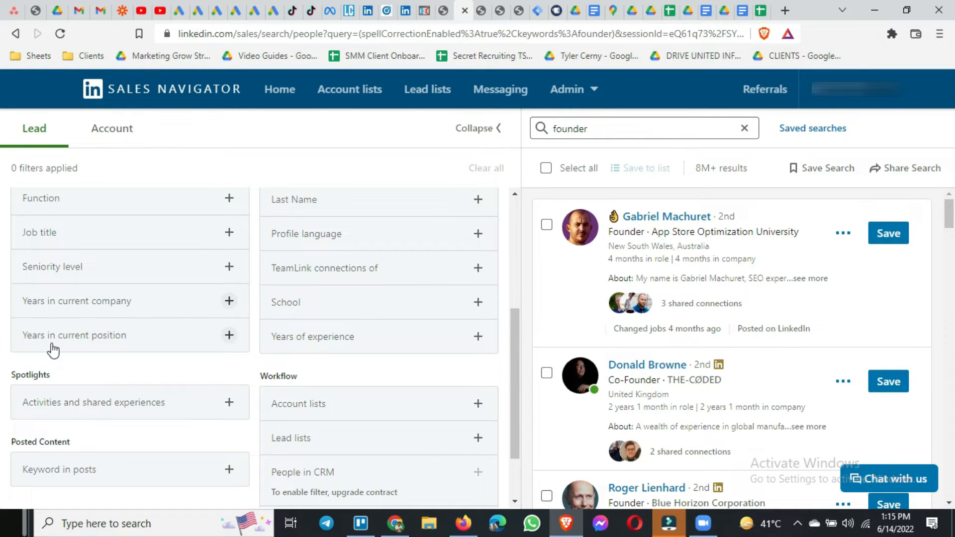
Examine the ranges in the Years in current position filter and close it without choosing any.
left_click(181, 344)
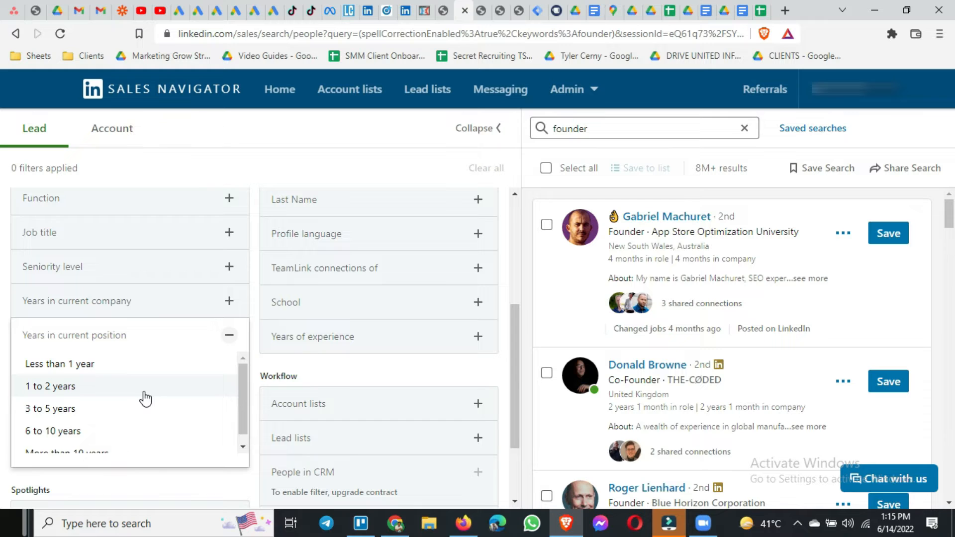
scroll(143, 397, "down", 2)
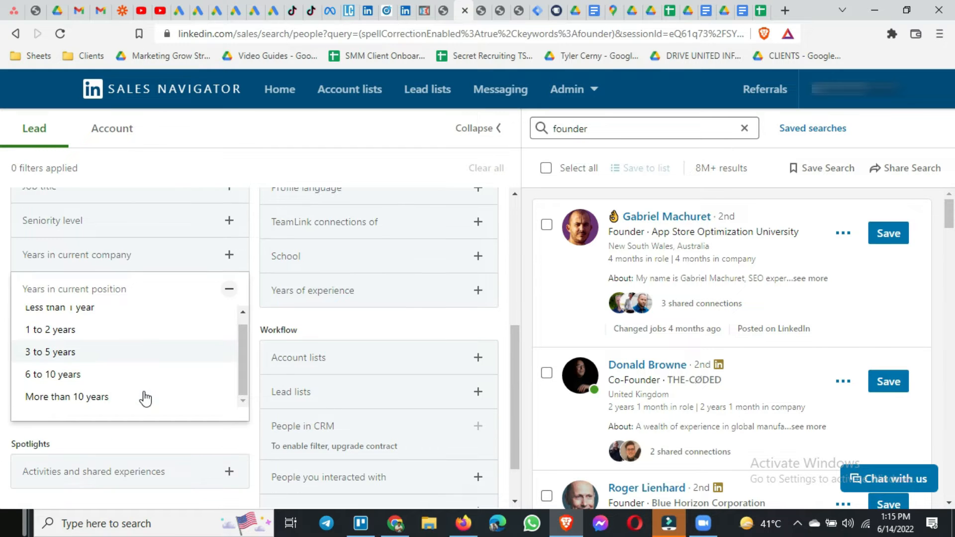
left_click(122, 428)
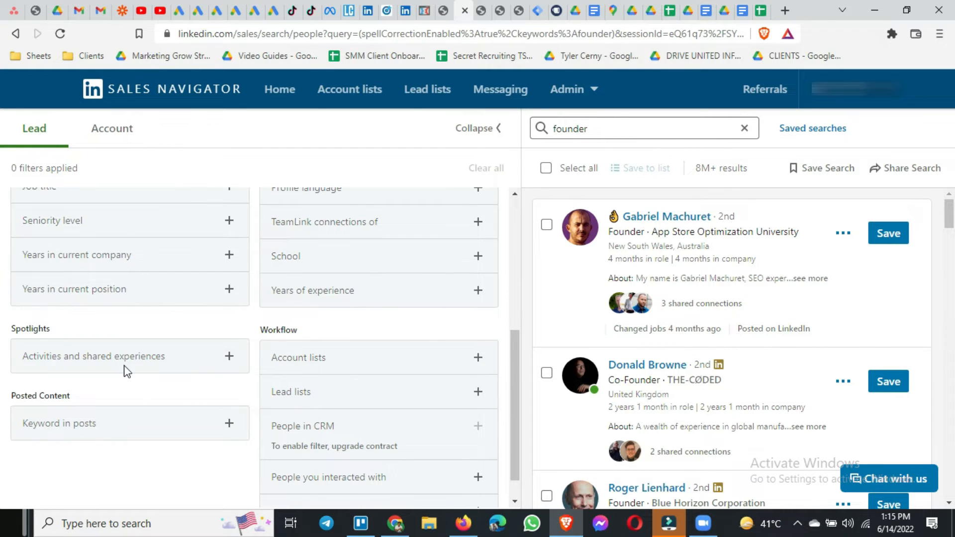
Examine the spotlight options in the Activities and shared experiences filter and close it without choosing any.
left_click(94, 358)
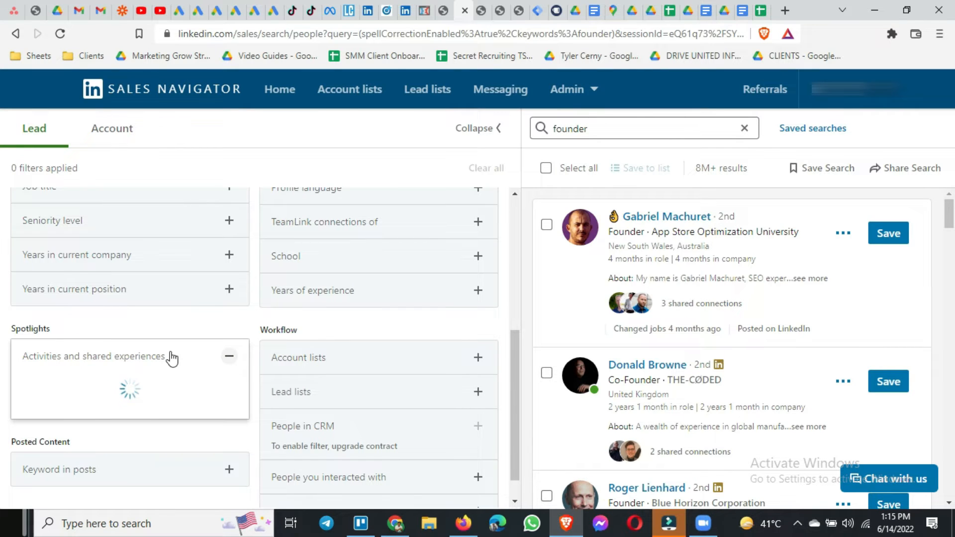
scroll(171, 360, "down", 1)
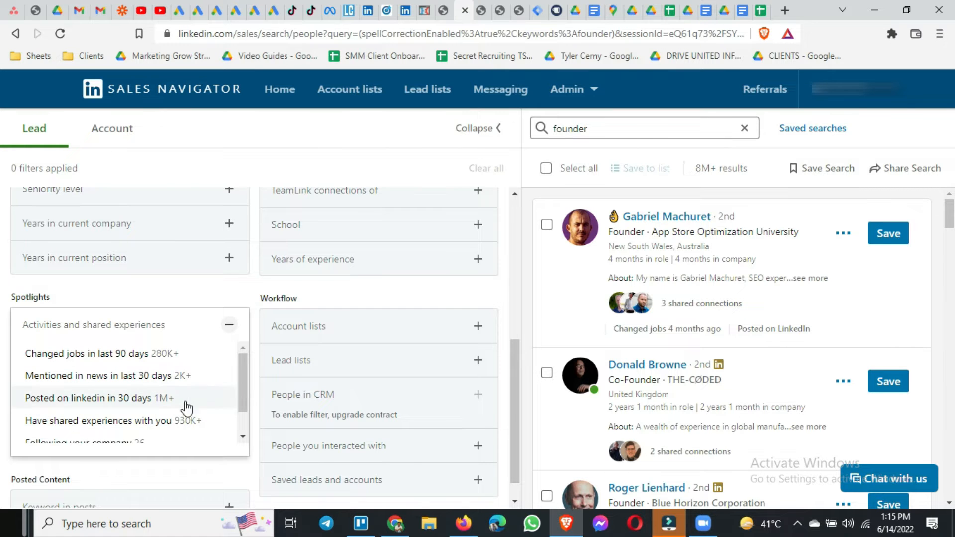
scroll(203, 396, "down", 1)
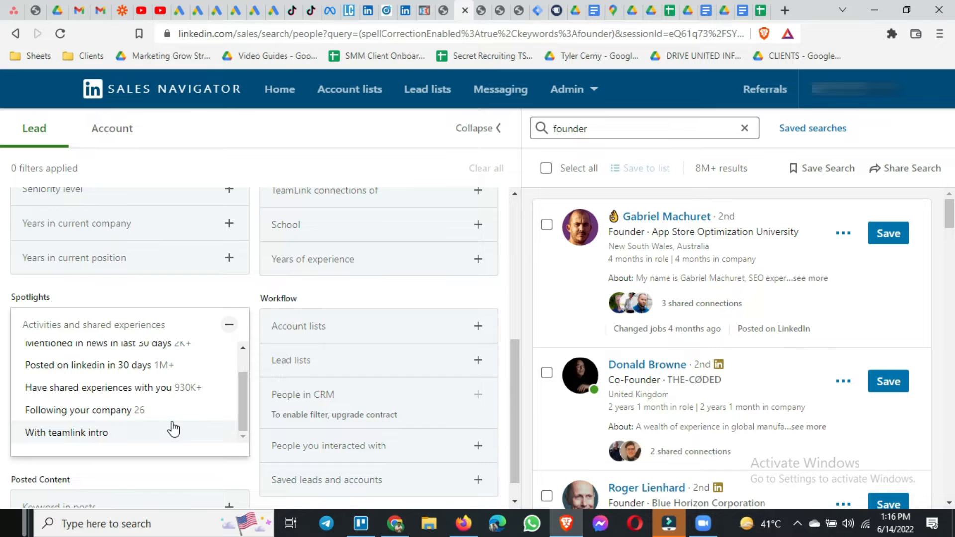
scroll(159, 425, "down", 1)
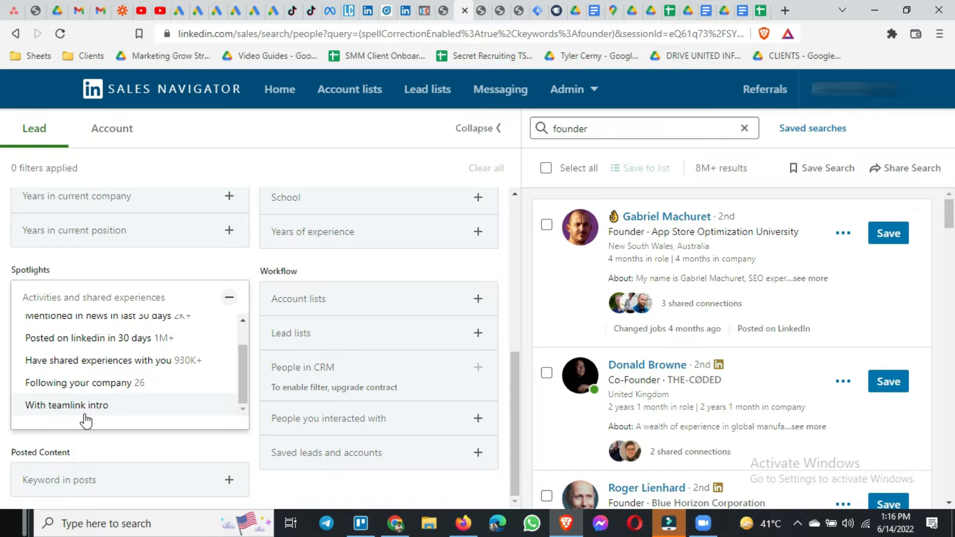
left_click(120, 434)
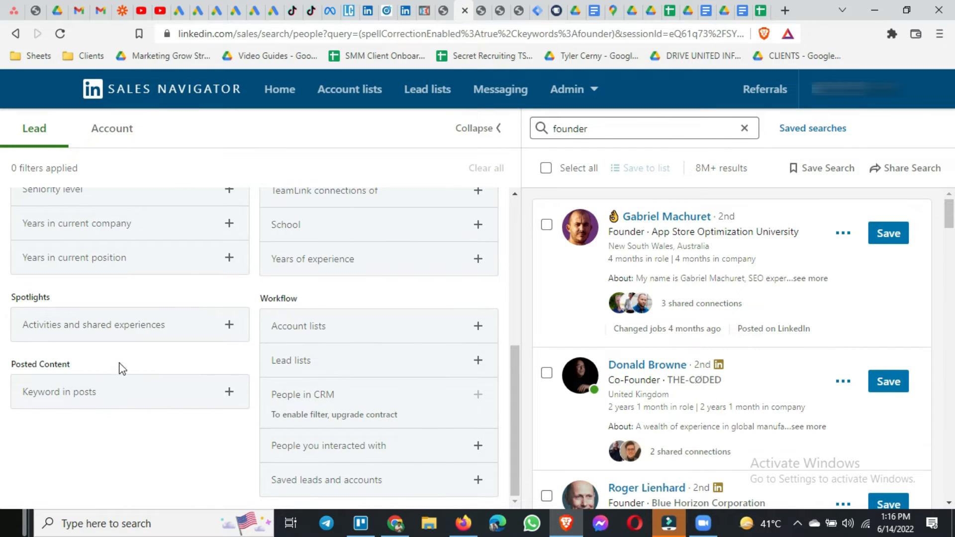
Inspect the Keyword in posts filter under Posted Content and close it without adding a keyword.
left_click(141, 404)
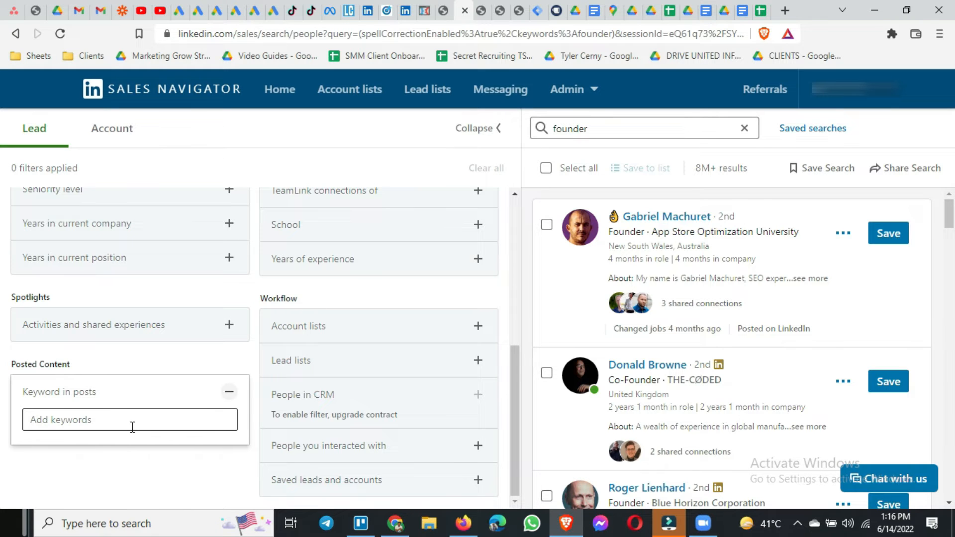
left_click(103, 455)
left_click(117, 406)
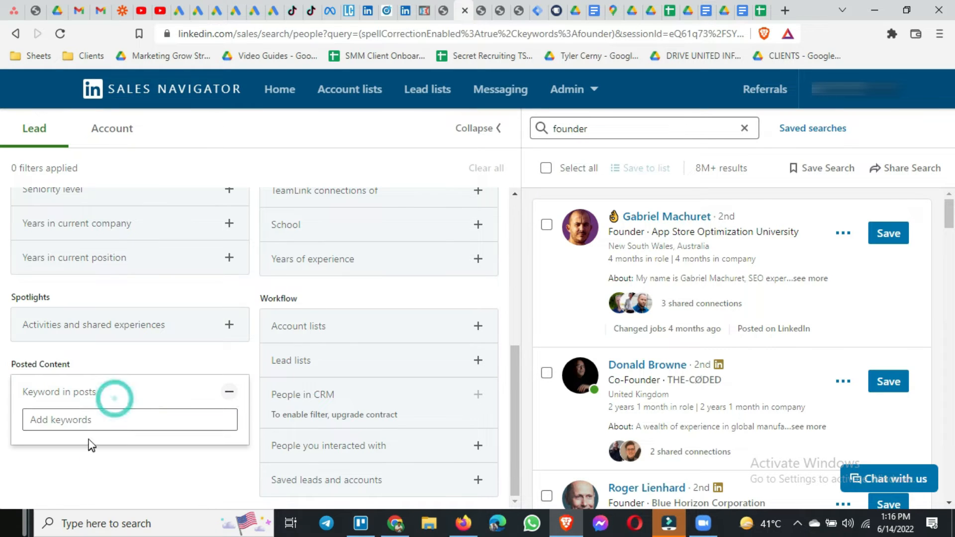
left_click(104, 419)
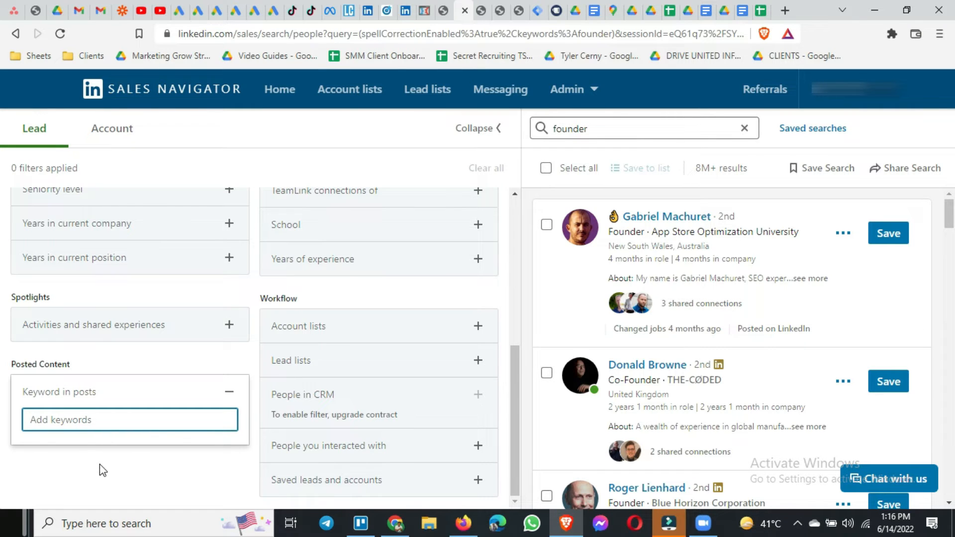
left_click(182, 476)
Examine the Connection filter's degree options and the Connections of search field among the Personal filters, closing each without a selection.
scroll(388, 327, "up", 6)
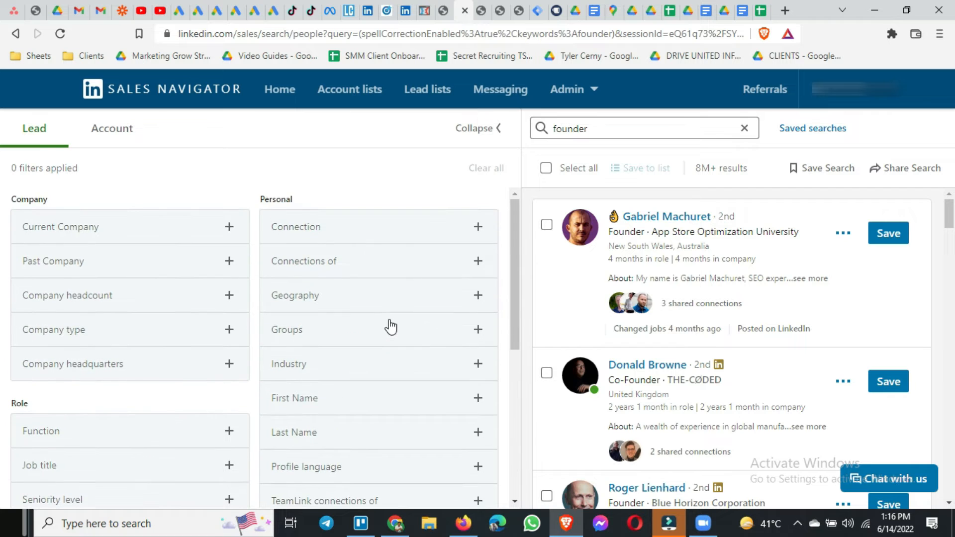
left_click(322, 232)
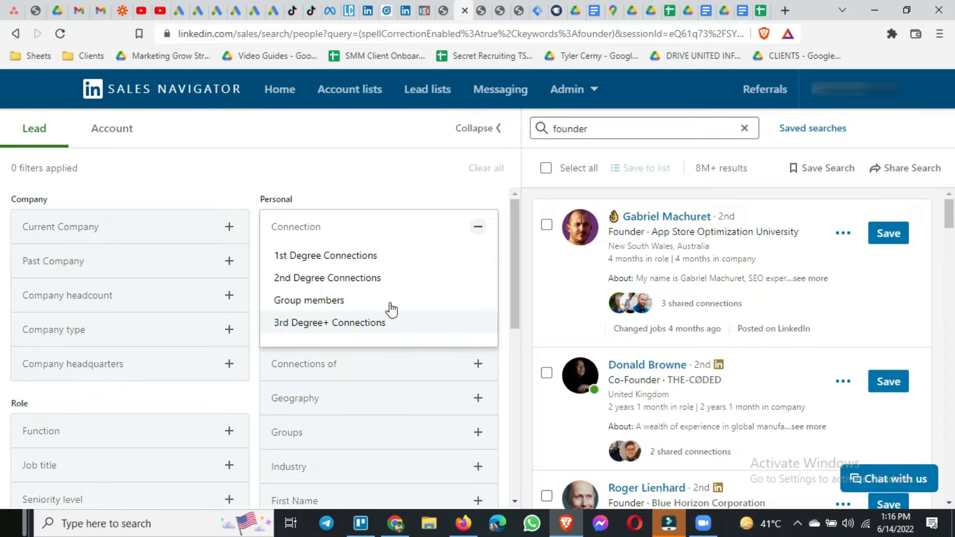
left_click(351, 188)
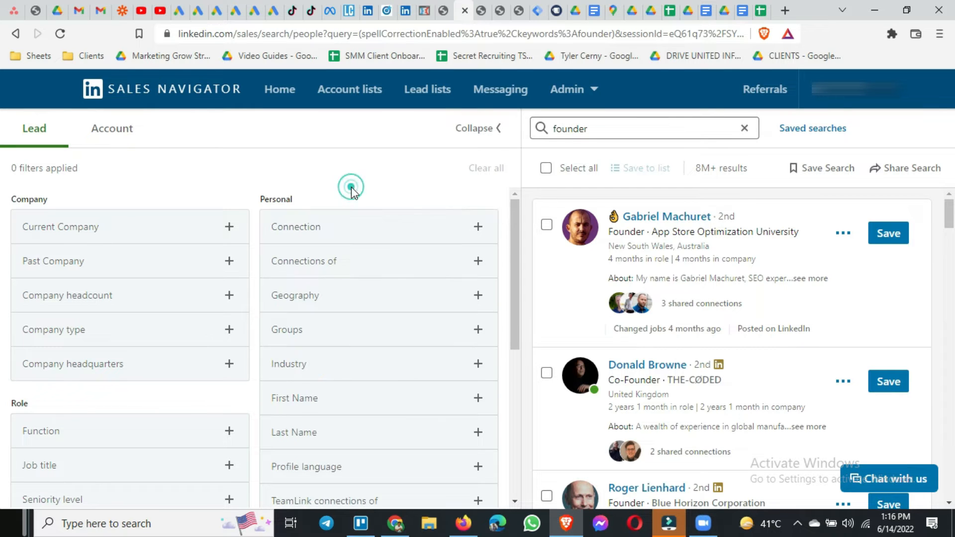
left_click(331, 269)
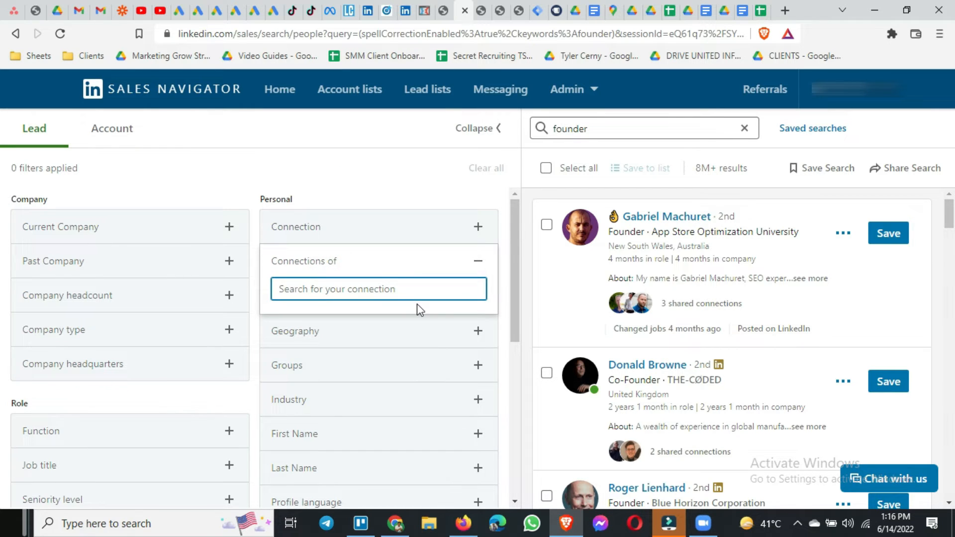
left_click(345, 166)
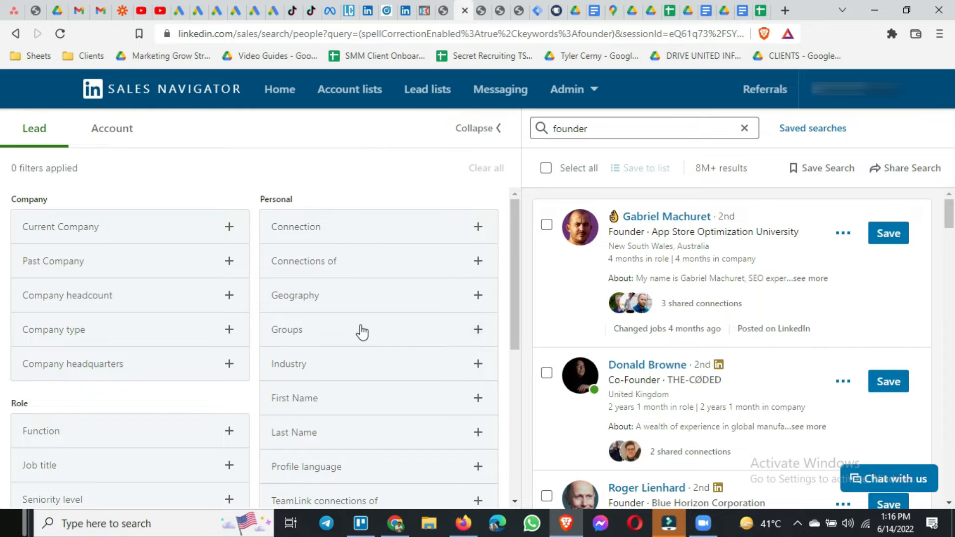
Examine the regions and the Region or Postal code choice in the Geography filter, closing it without a selection.
left_click(367, 298)
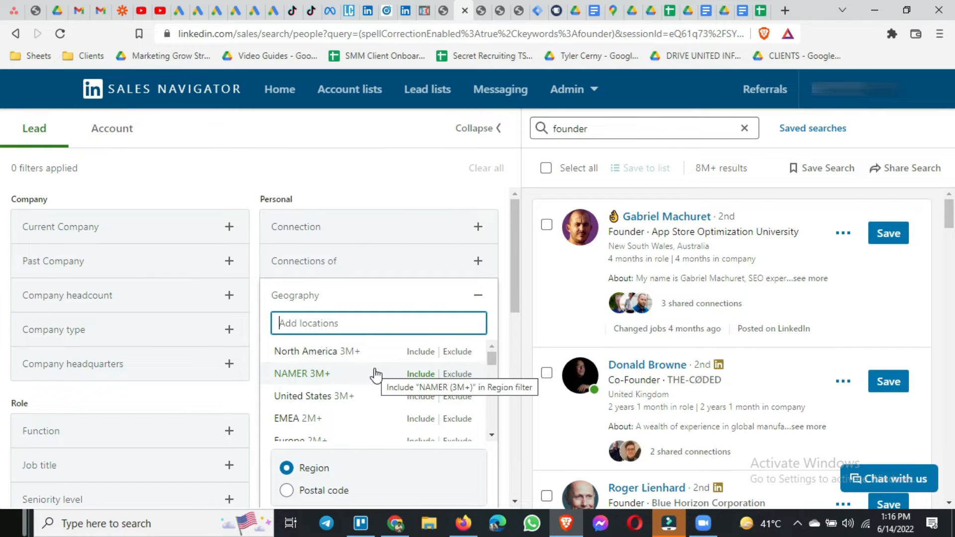
scroll(374, 394, "down", 5)
scroll(374, 395, "down", 10)
scroll(374, 394, "up", 6)
left_click(478, 295)
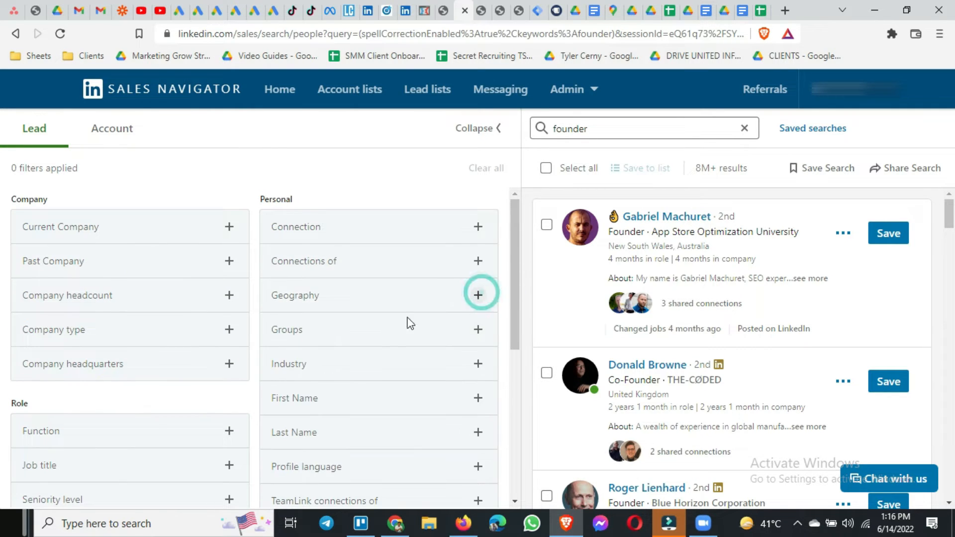
Inspect the Groups filter under Personal and close it without adding a group.
left_click(375, 333)
scroll(375, 335, "down", 1)
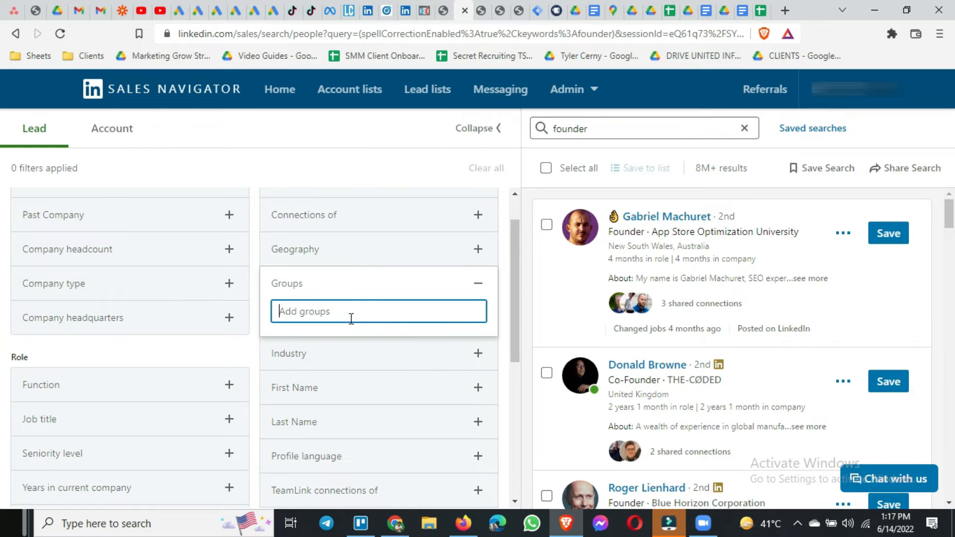
left_click(478, 284)
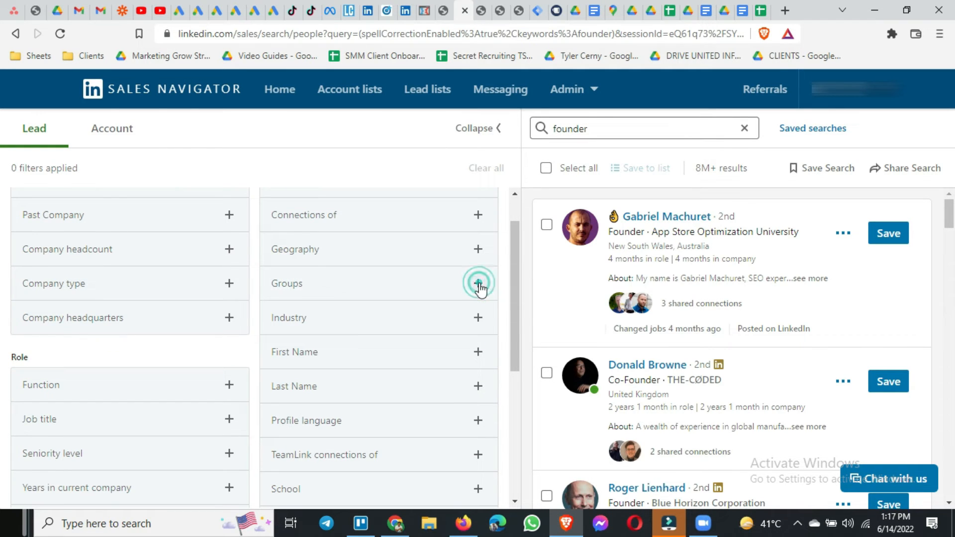
Browse the industries offered in the Industry filter and close it without including or excluding any.
left_click(356, 325)
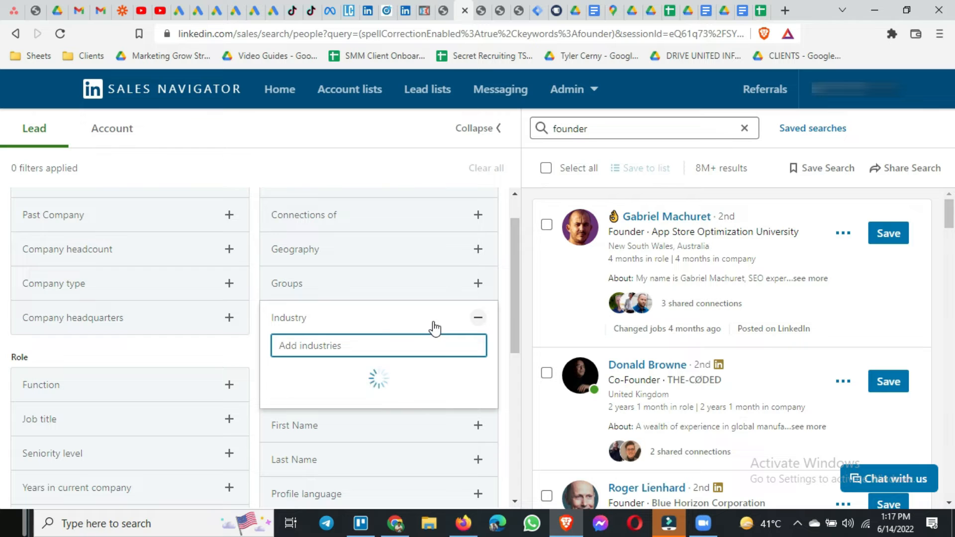
scroll(426, 334, "down", 1)
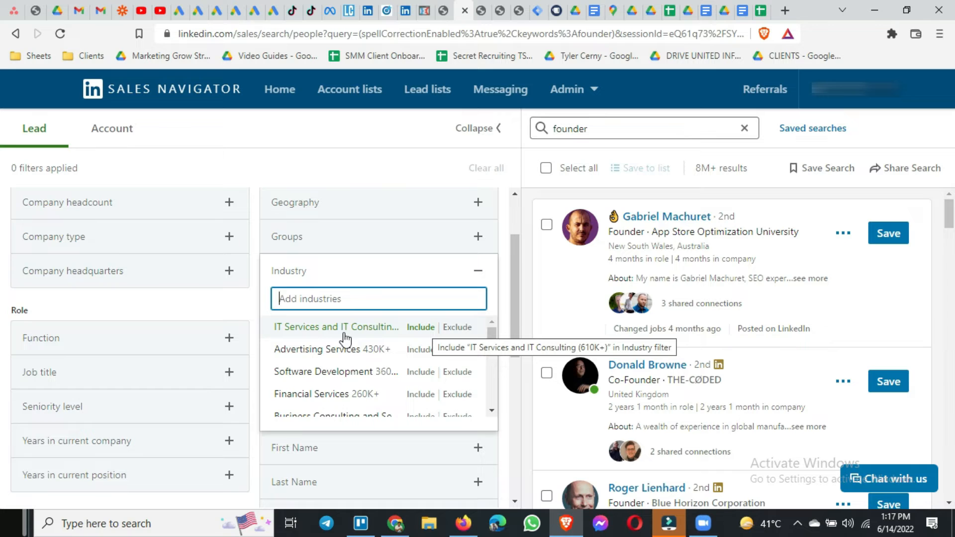
scroll(350, 360, "down", 2)
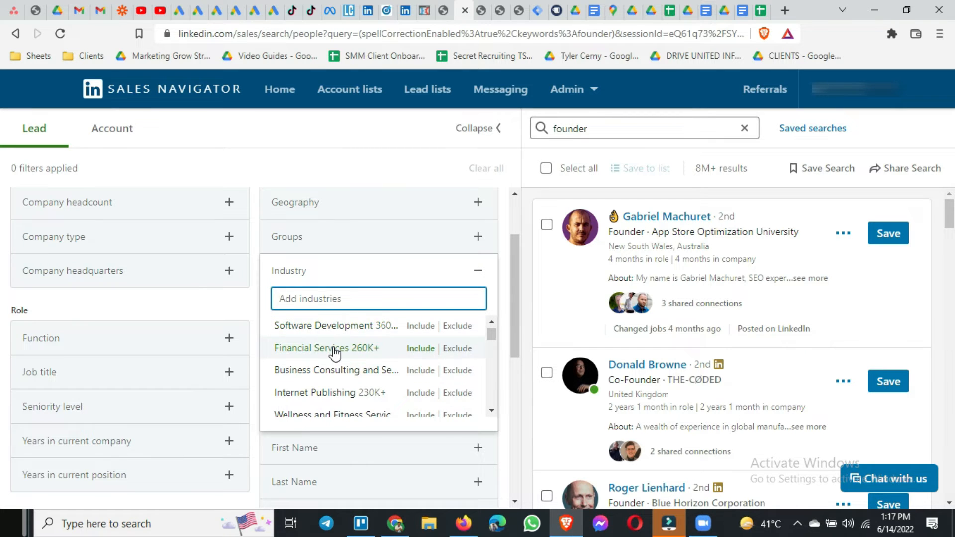
scroll(318, 354, "down", 6)
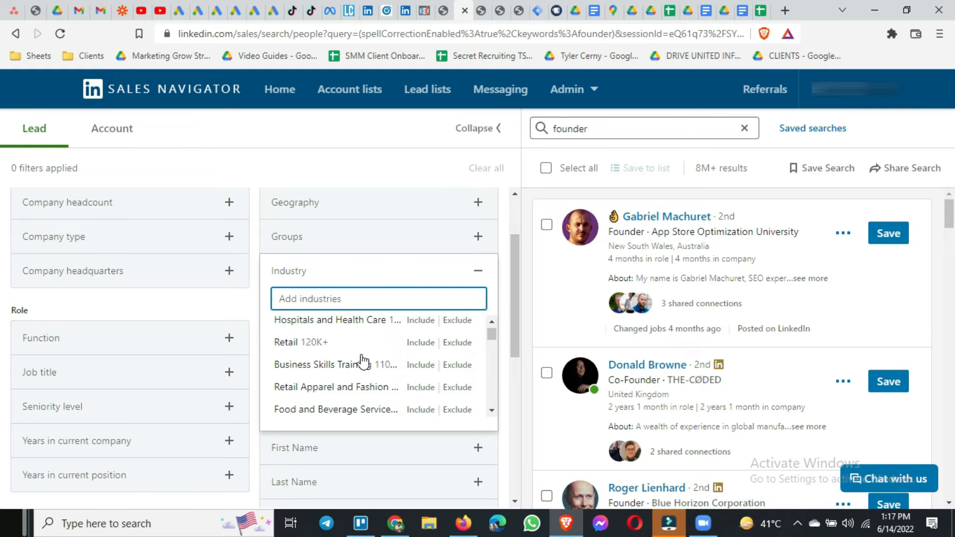
left_click(479, 275)
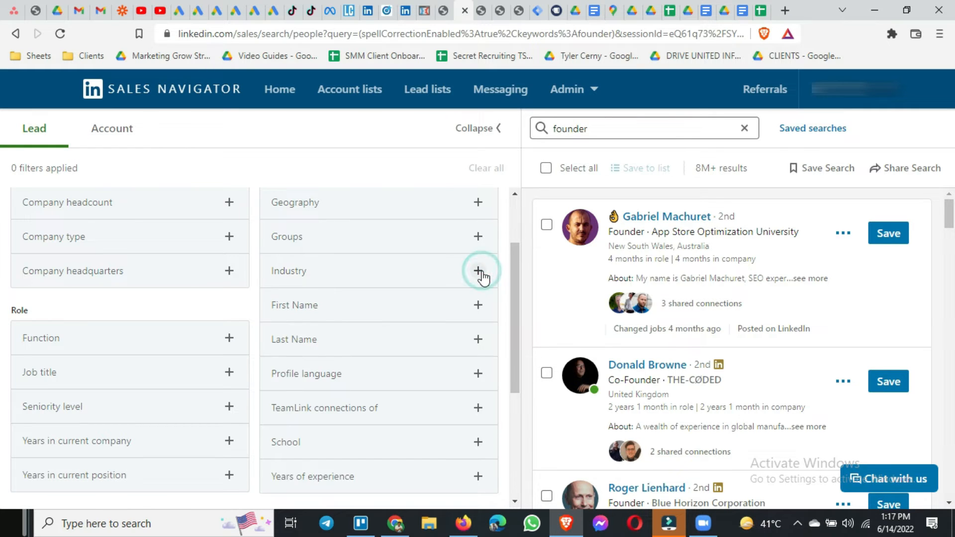
Inspect the First Name and Last Name filters, closing each without adding a name.
left_click(342, 316)
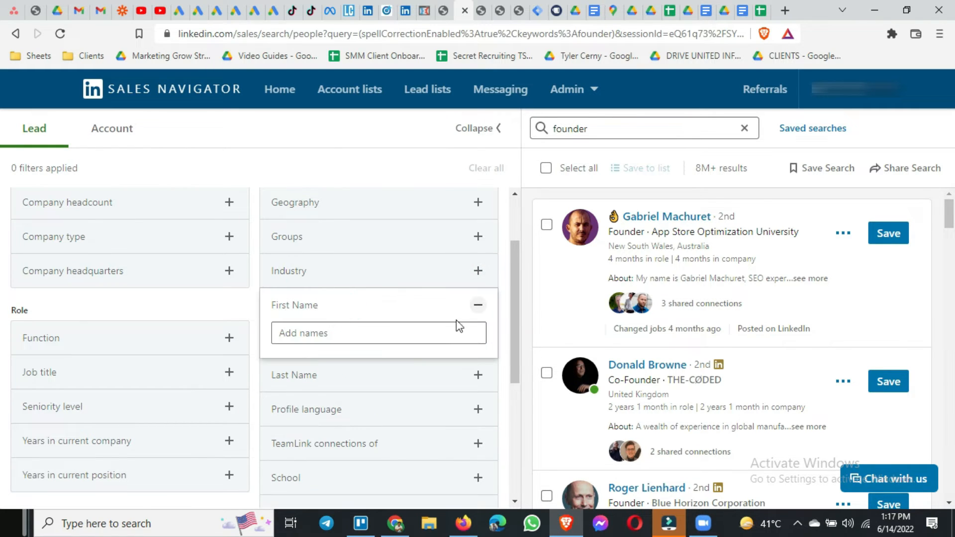
left_click(478, 305)
left_click(417, 343)
left_click(418, 344)
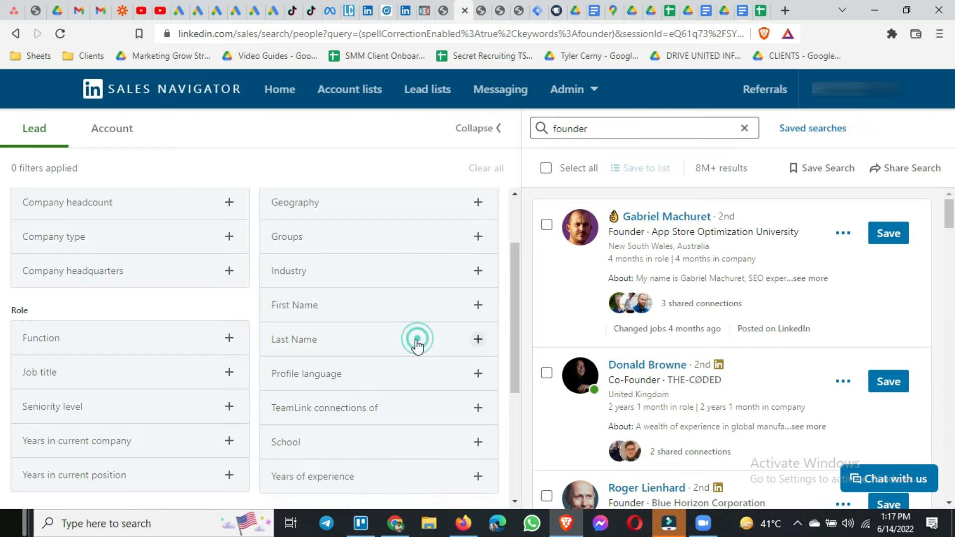
Browse the languages in the Profile language filter and close it without choosing any.
scroll(412, 352, "down", 1)
left_click(399, 328)
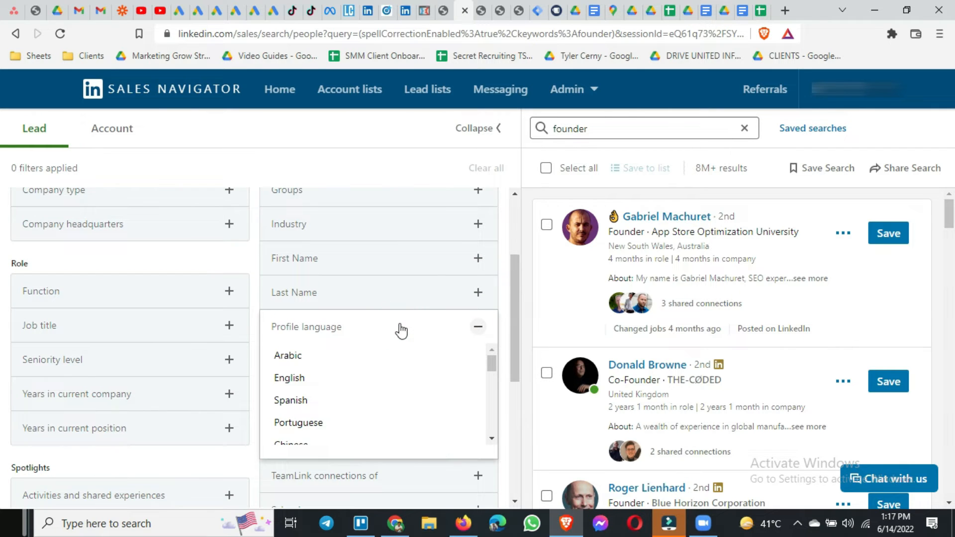
scroll(401, 364, "down", 5)
scroll(401, 365, "up", 5)
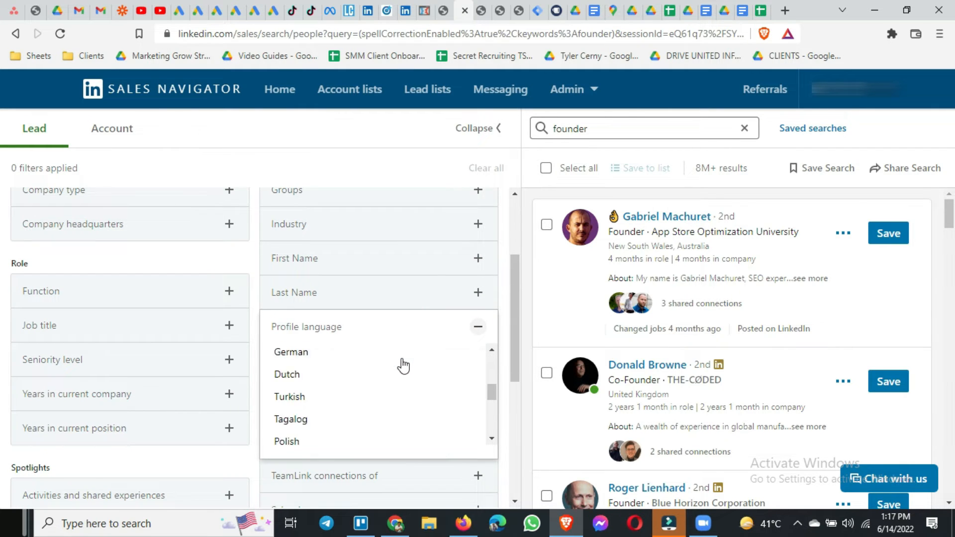
left_click(415, 334)
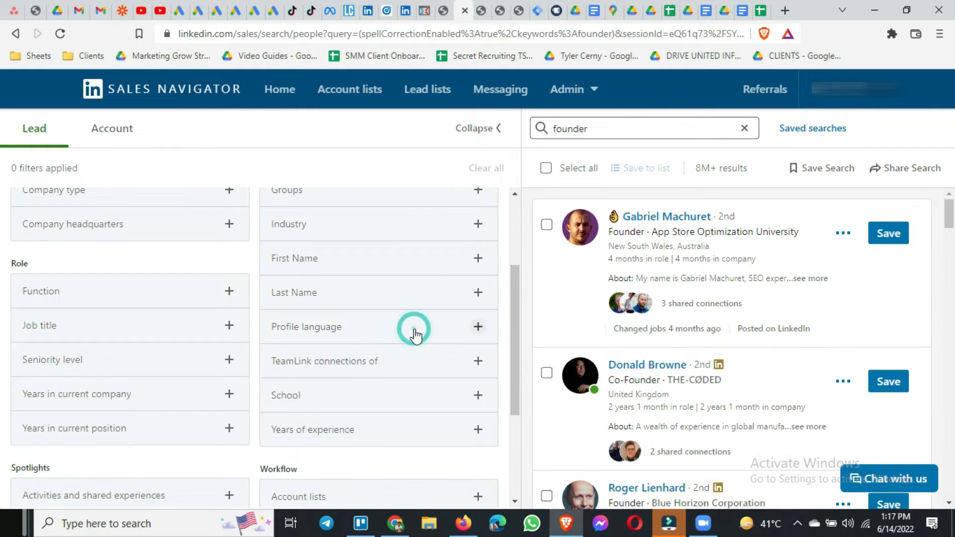
Inspect the TeamLink connections of filter and the schools listed in the School filter, closing each without a selection.
left_click(406, 365)
scroll(419, 324, "down", 3)
left_click(420, 224)
left_click(380, 269)
scroll(383, 326, "down", 5)
scroll(383, 326, "up", 5)
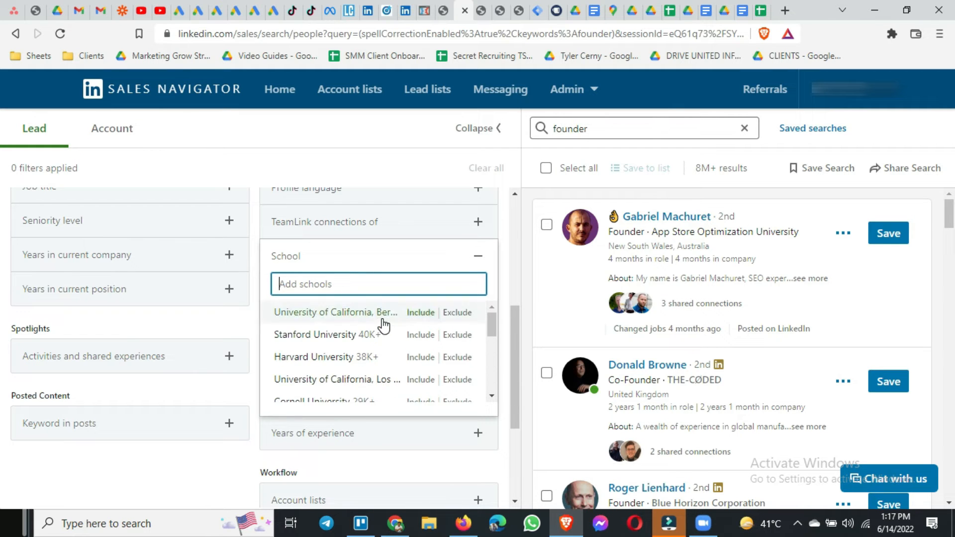
left_click(381, 266)
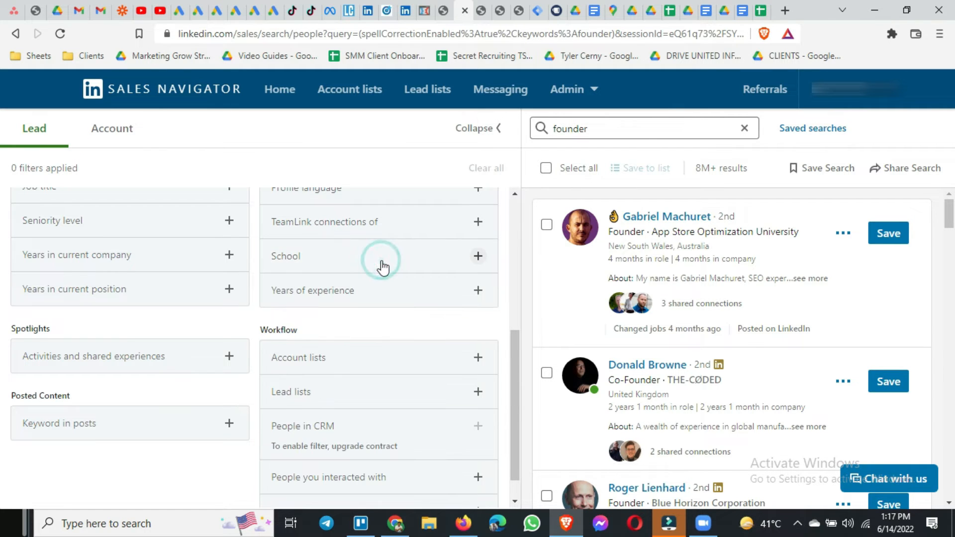
Examine the ranges in the Years of experience filter and close it without choosing any.
left_click(371, 296)
scroll(382, 333, "down", 1)
scroll(382, 332, "up", 1)
left_click(391, 291)
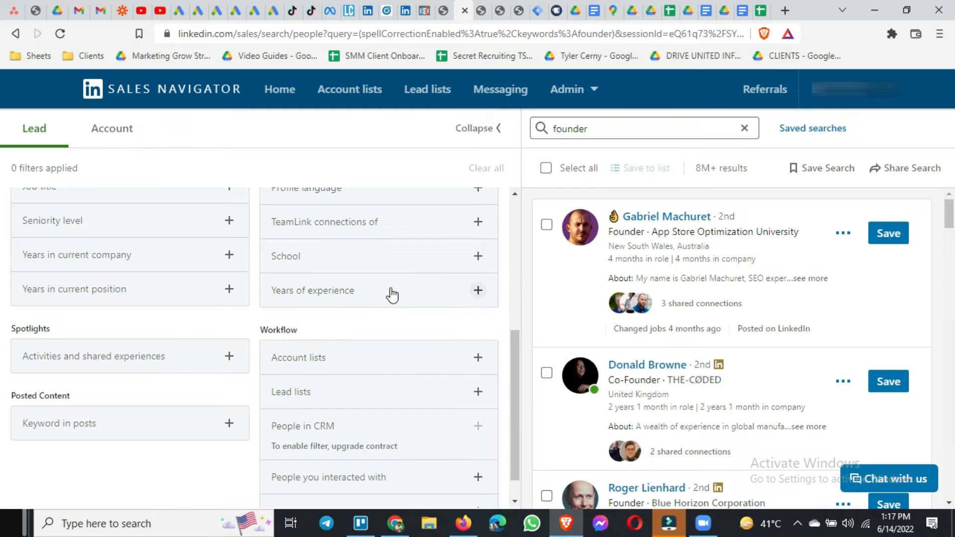
Inspect the Account lists, Lead lists and People you interacted with filters under Workflow, closing each without a selection.
scroll(389, 297, "down", 1)
left_click(374, 332)
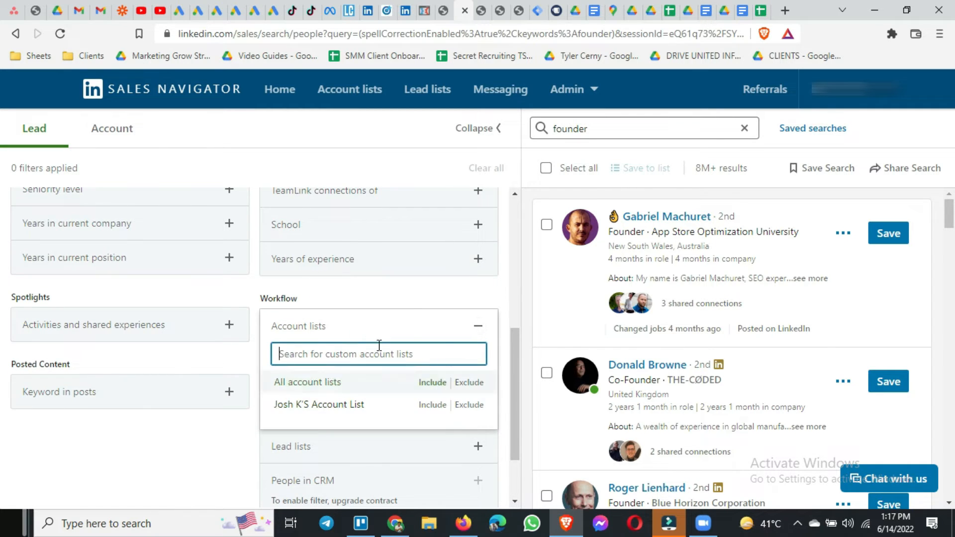
left_click(369, 332)
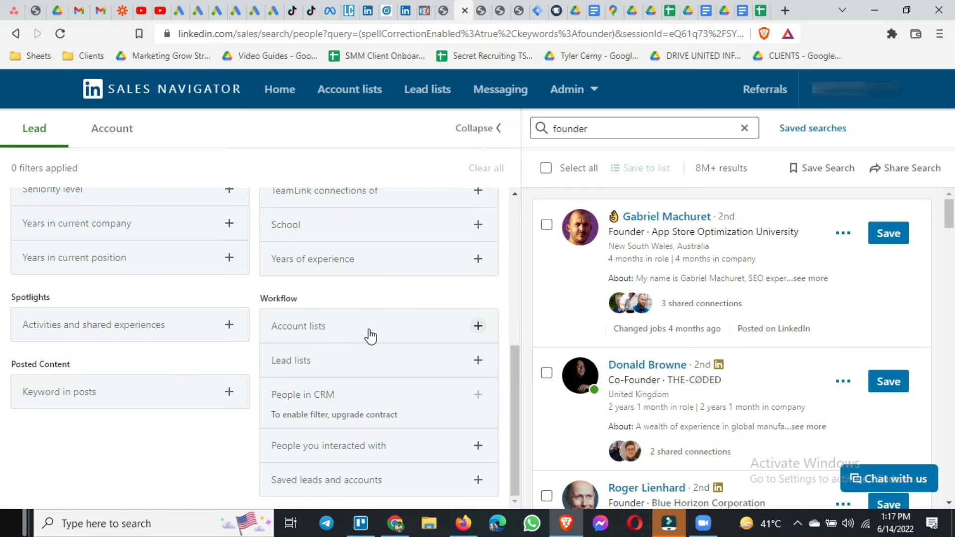
left_click(363, 361)
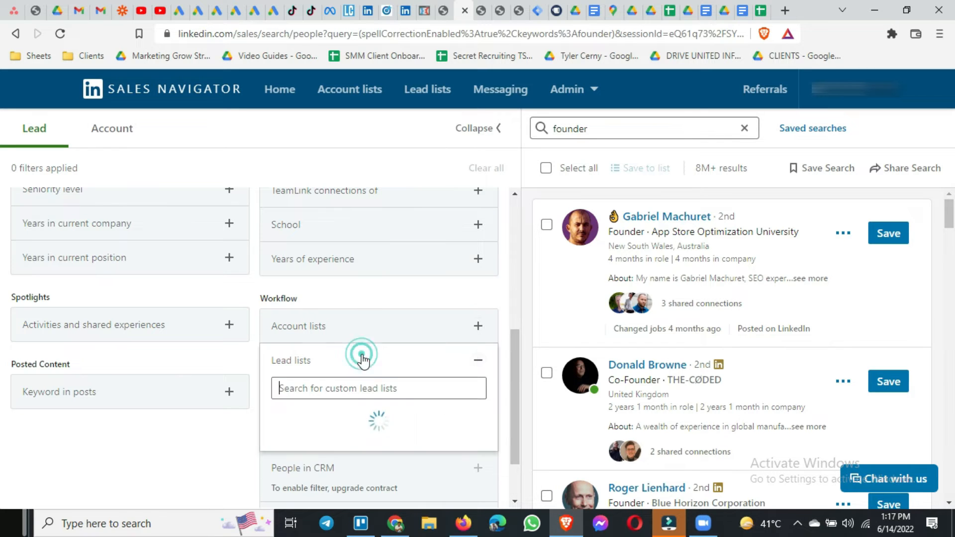
left_click(362, 359)
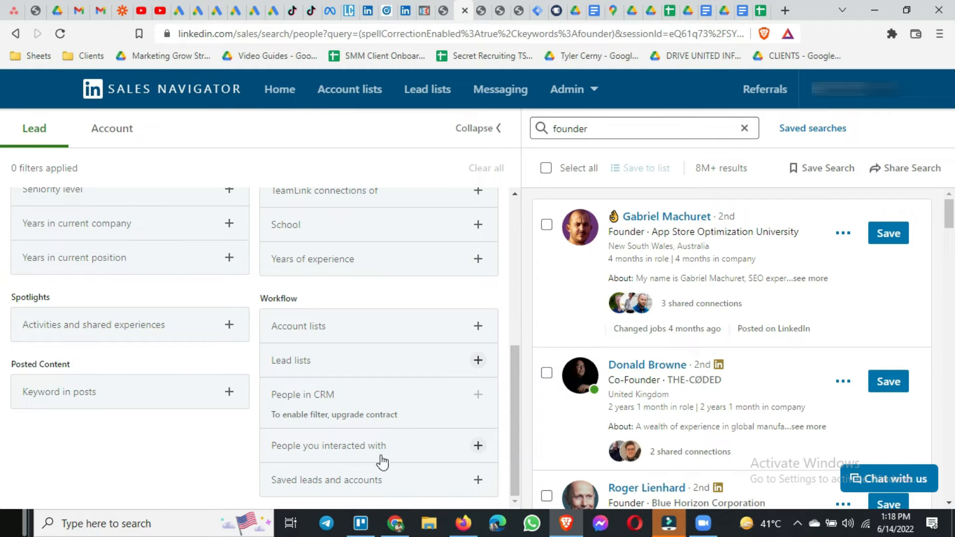
left_click(407, 456)
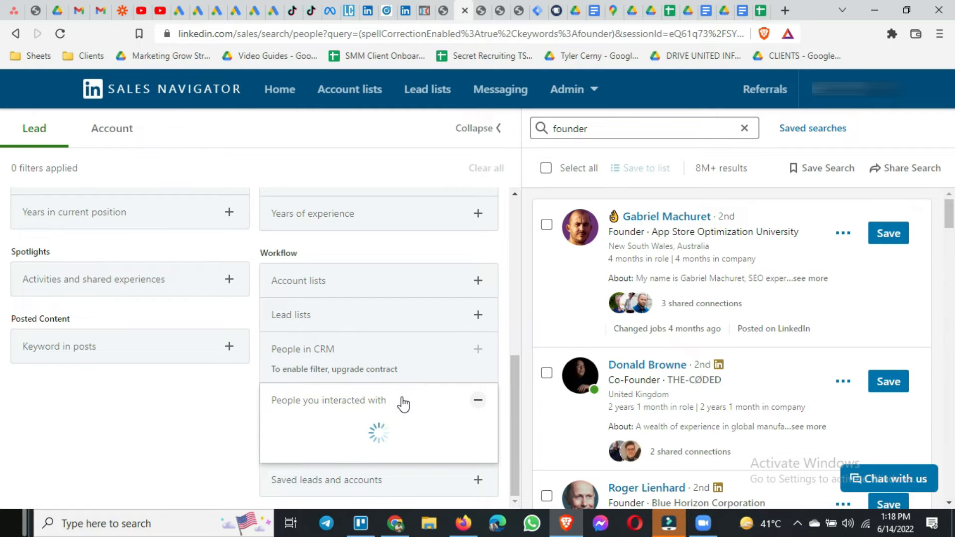
left_click(402, 401)
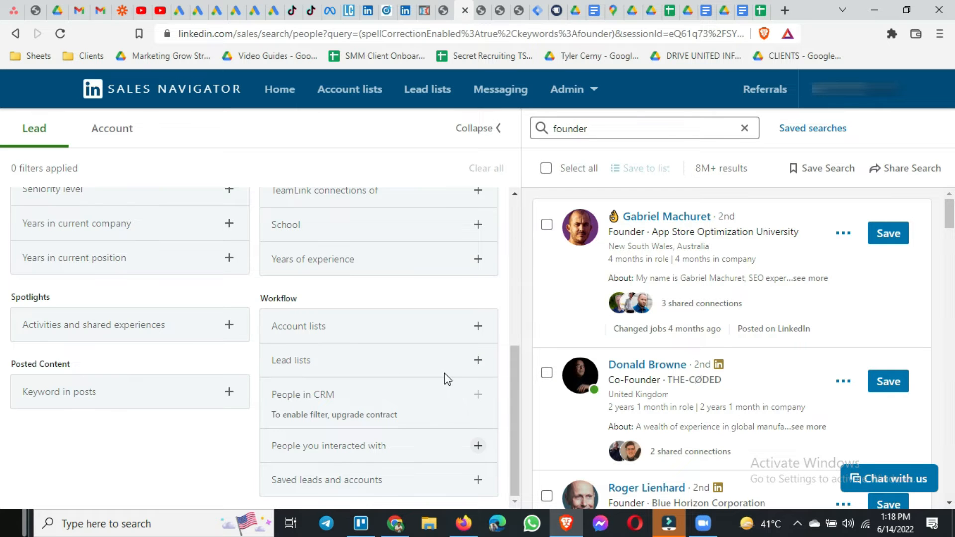
Filter the founder leads to a company headcount of 51-200 and close the headcount options.
scroll(445, 379, "up", 6)
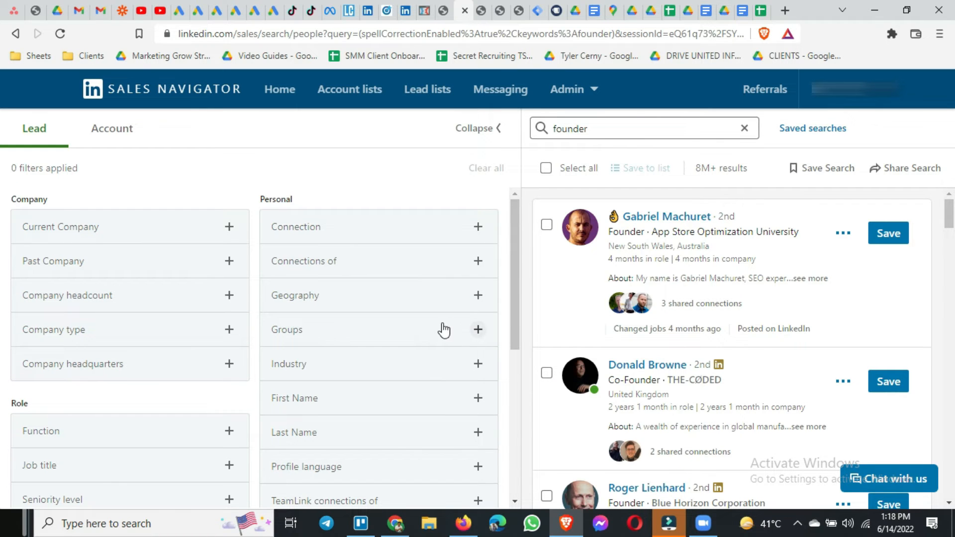
scroll(218, 347, "down", 2)
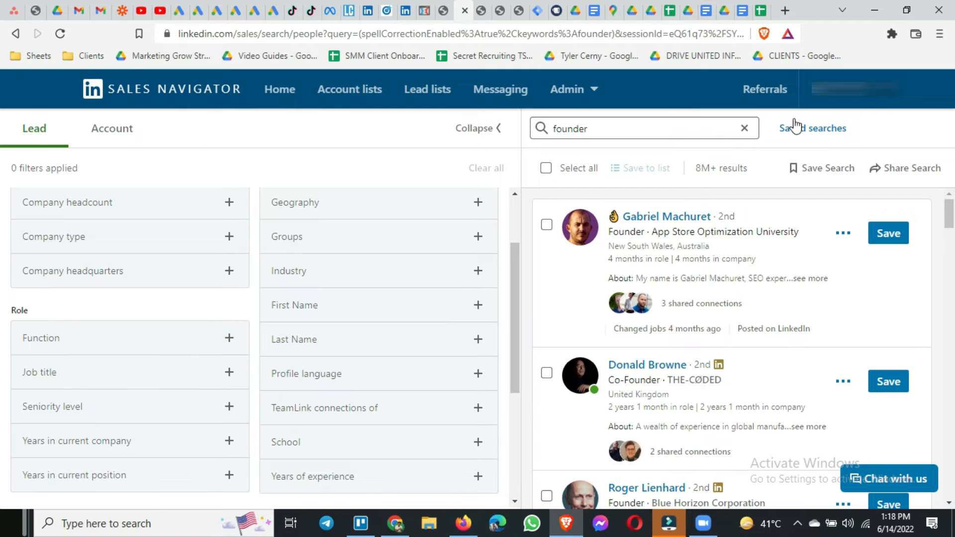
scroll(220, 296, "up", 2)
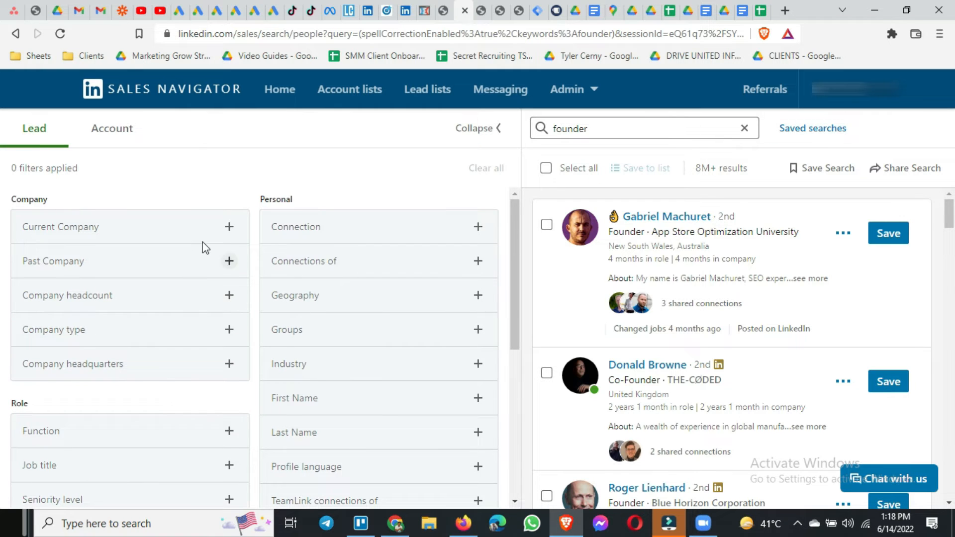
left_click(171, 300)
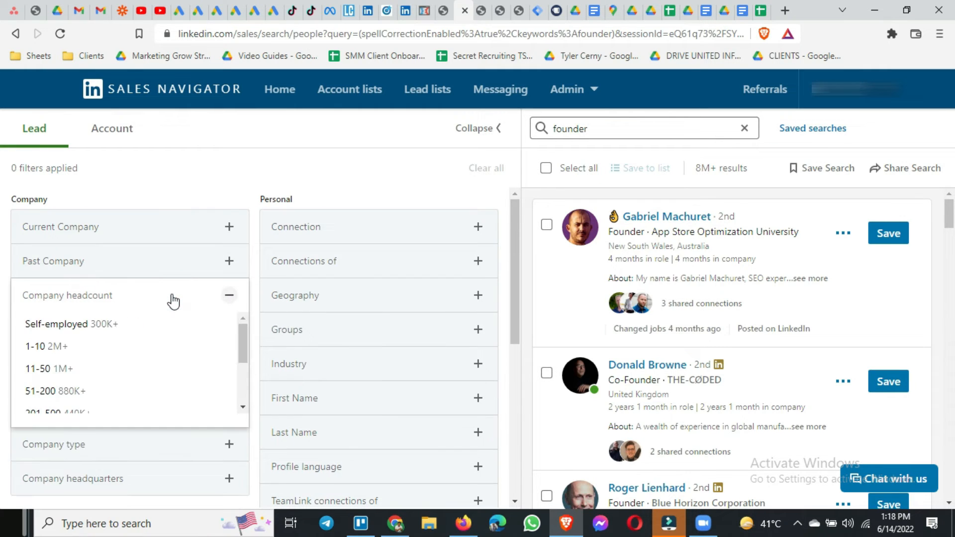
scroll(130, 347, "down", 1)
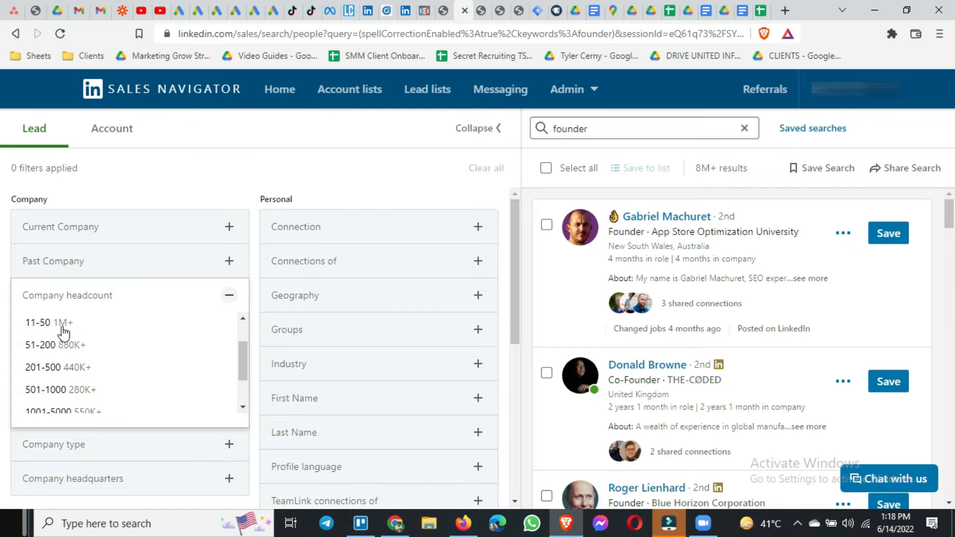
left_click(59, 347)
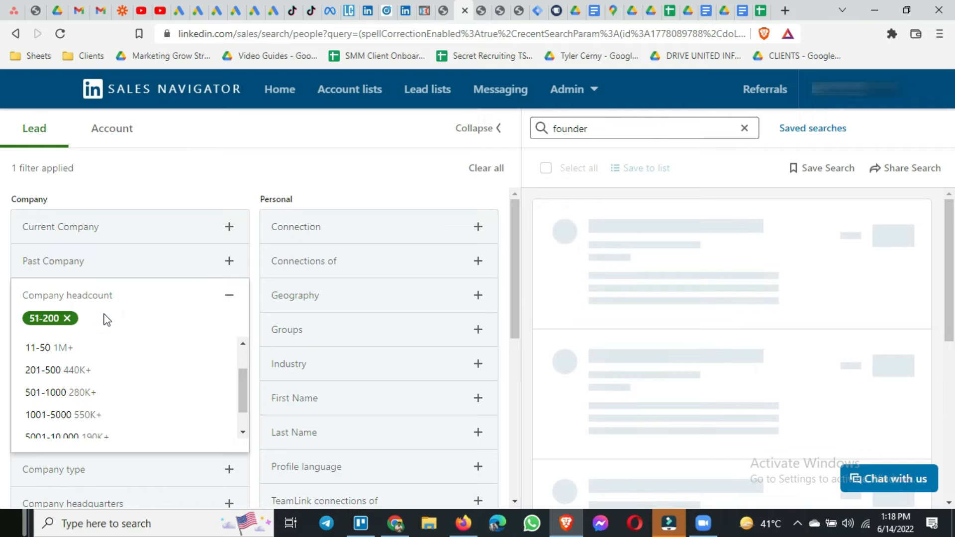
left_click(11, 306)
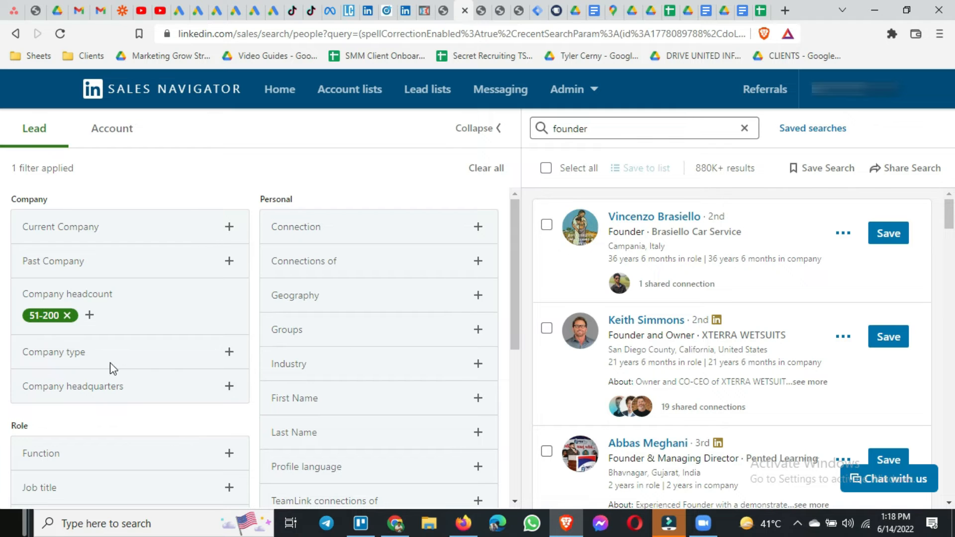
Check the Company type options and the Company headquarters location field, closing each without a selection.
left_click(102, 350)
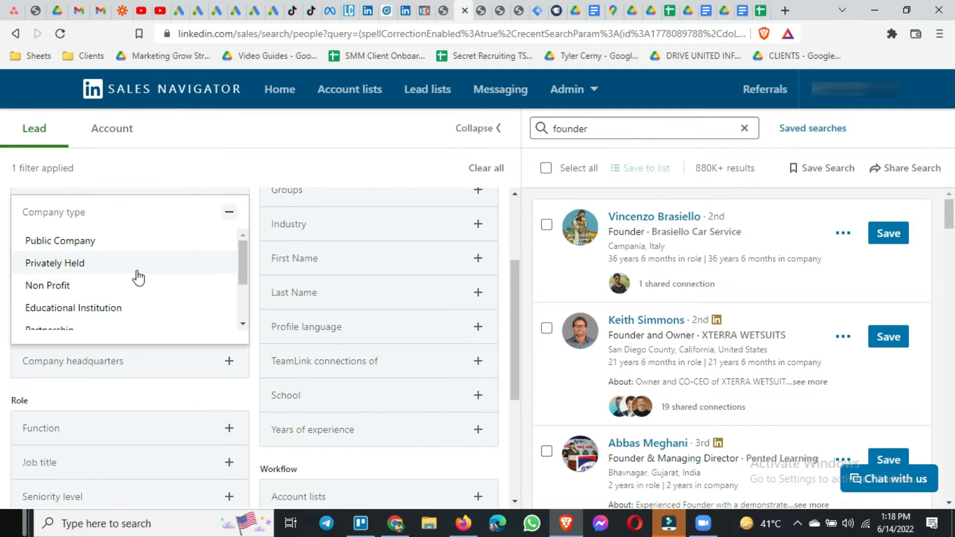
left_click(7, 264)
left_click(96, 249)
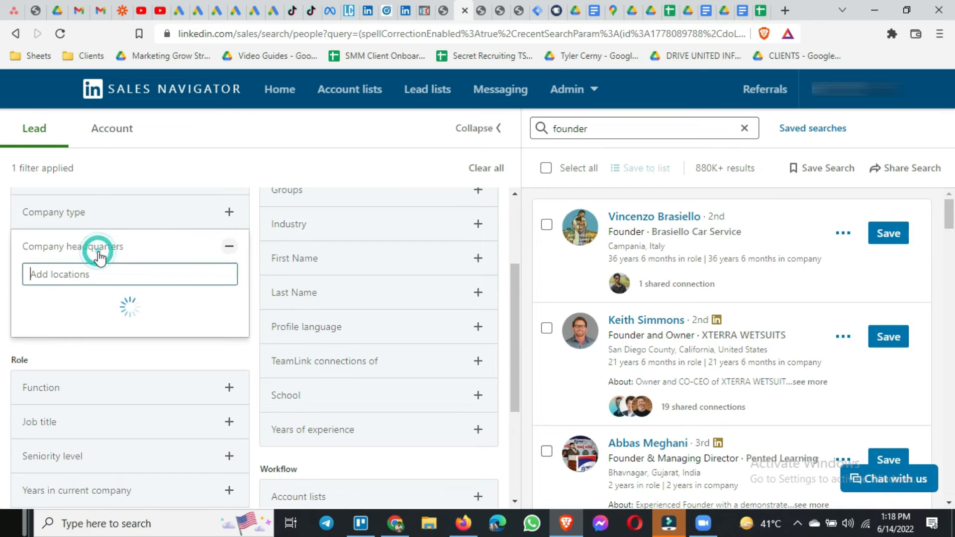
left_click(110, 248)
scroll(115, 262, "up", 1)
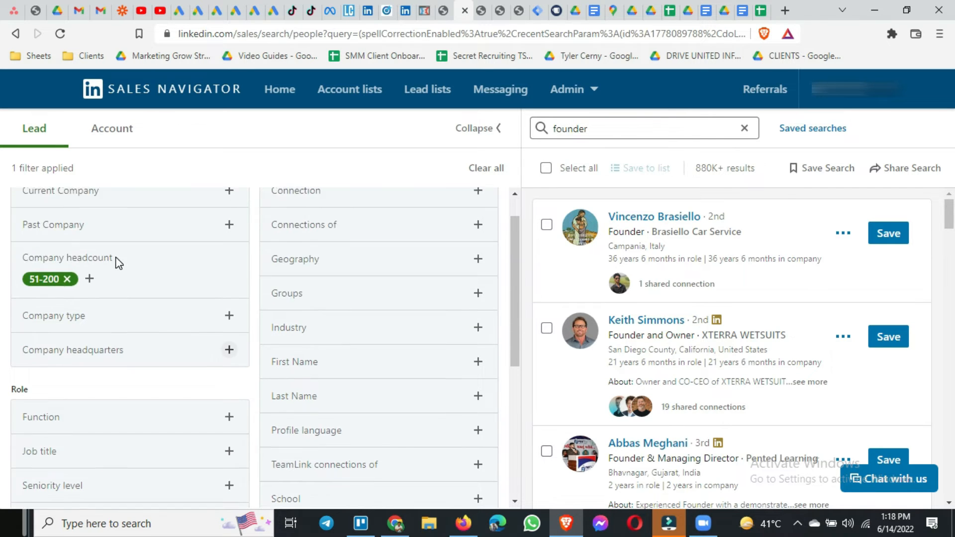
Search the Role functions for "h", include Human Resources in the Function filter, and close its options.
scroll(132, 286, "down", 2)
scroll(149, 337, "down", 1)
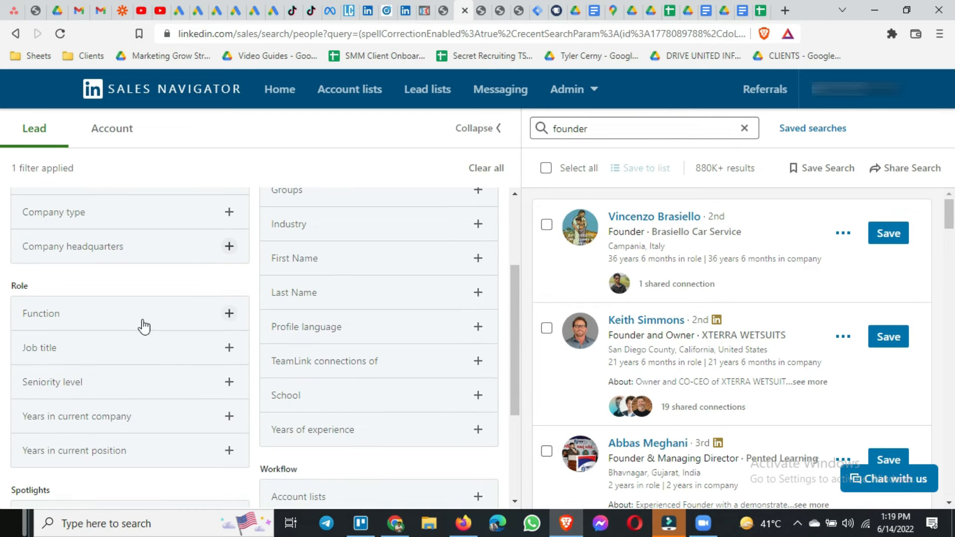
left_click(142, 323)
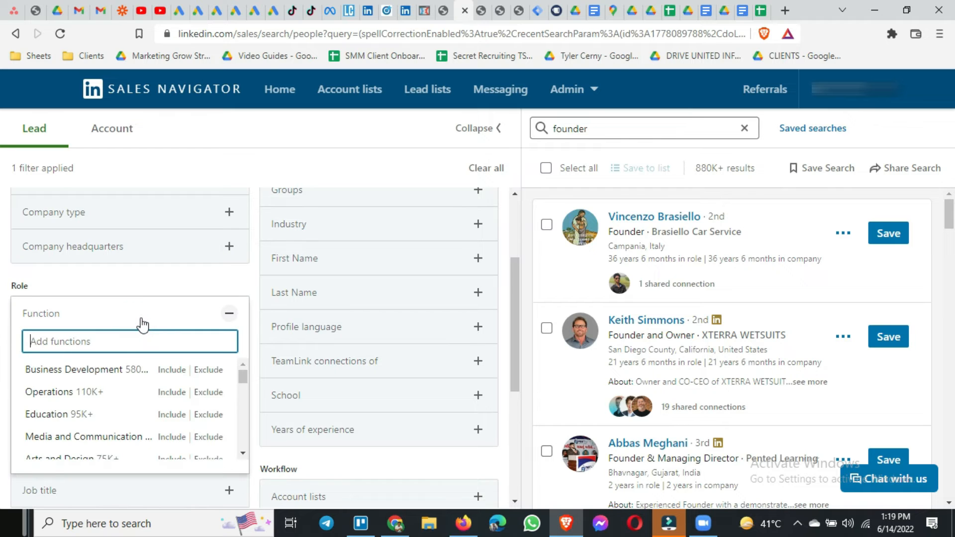
scroll(144, 395, "down", 3)
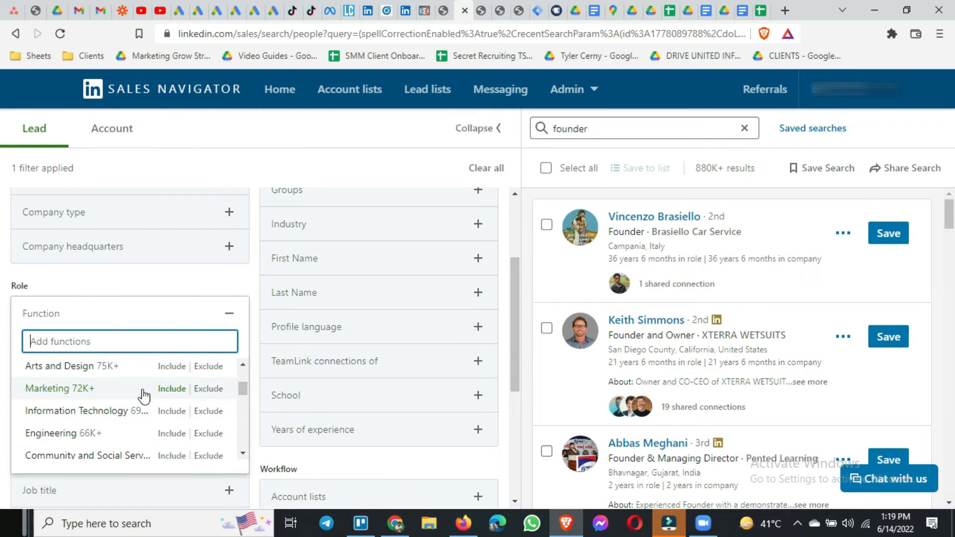
type("h")
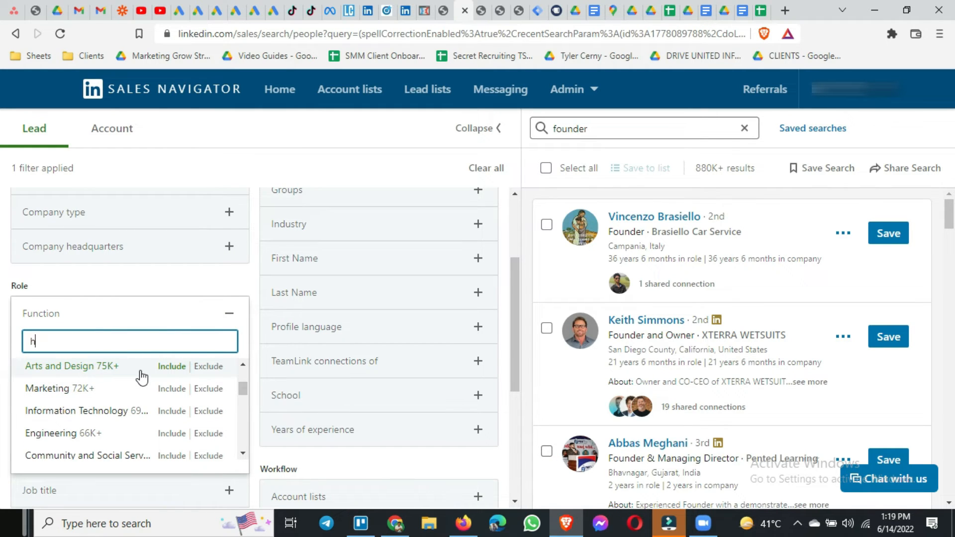
type("r")
key("BackSpace")
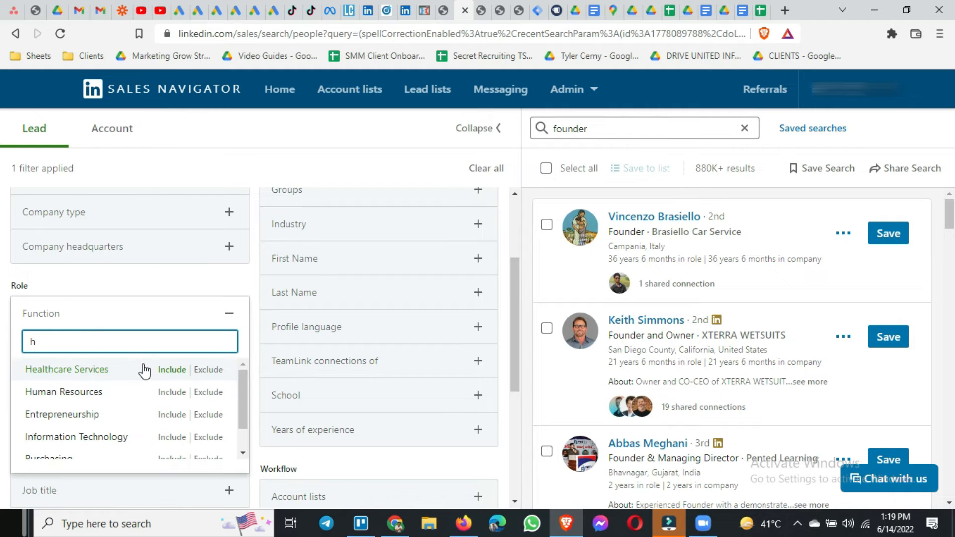
left_click(89, 393)
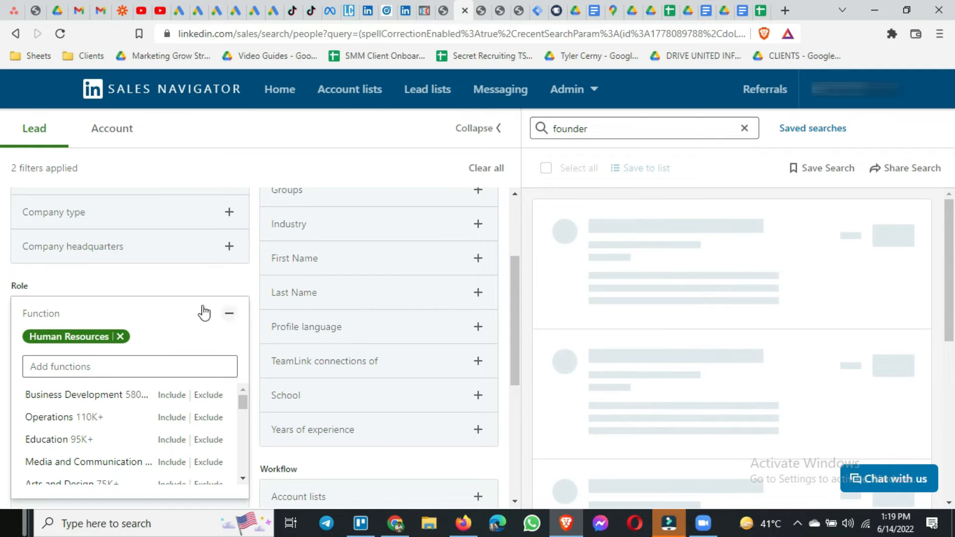
left_click(253, 294)
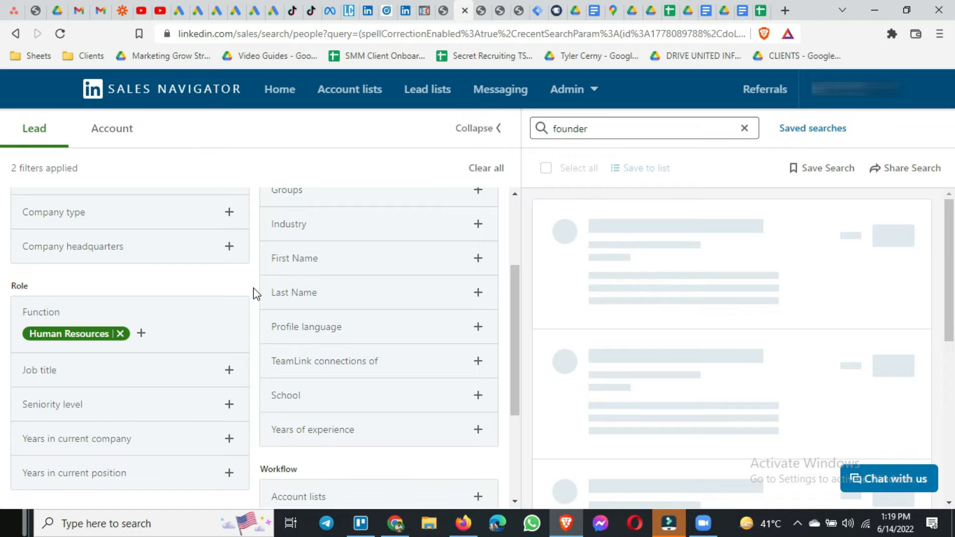
Check the Job title filter's title field and its current and past options, closing it without adding a title.
scroll(253, 293, "up", 3)
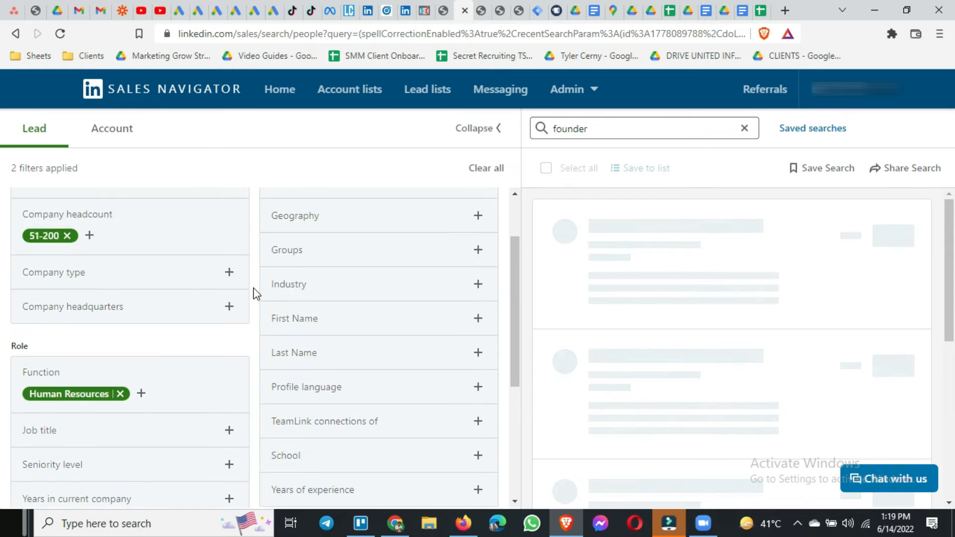
scroll(254, 293, "down", 3)
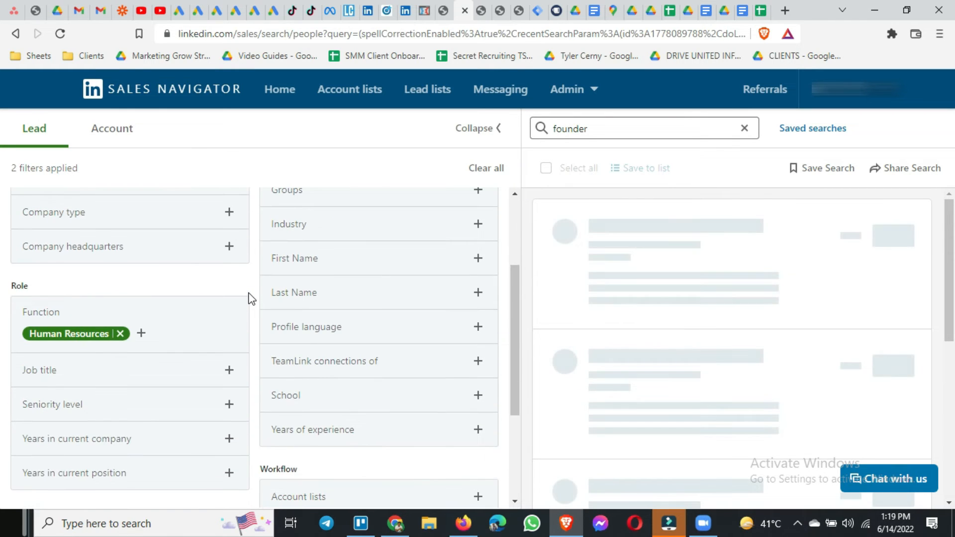
scroll(249, 299, "down", 2)
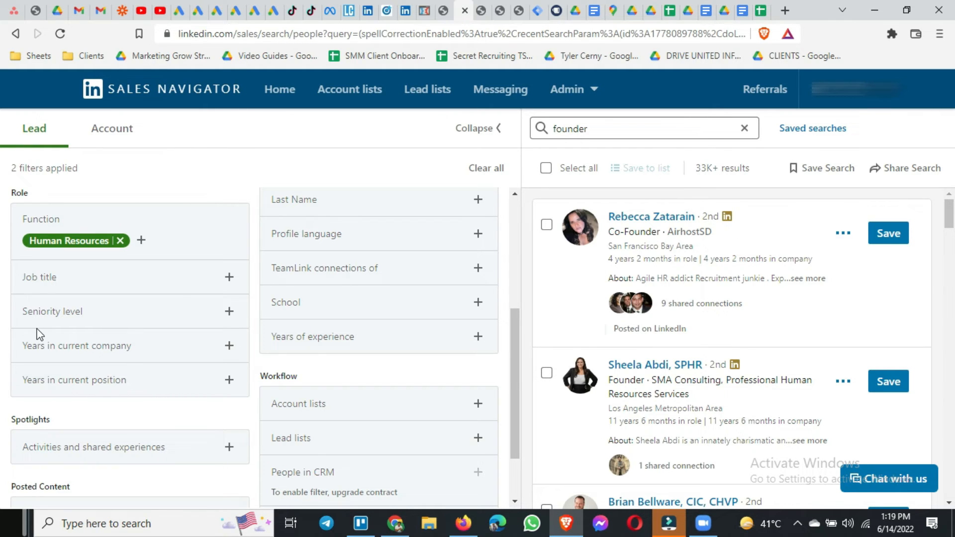
scroll(77, 304, "up", 4)
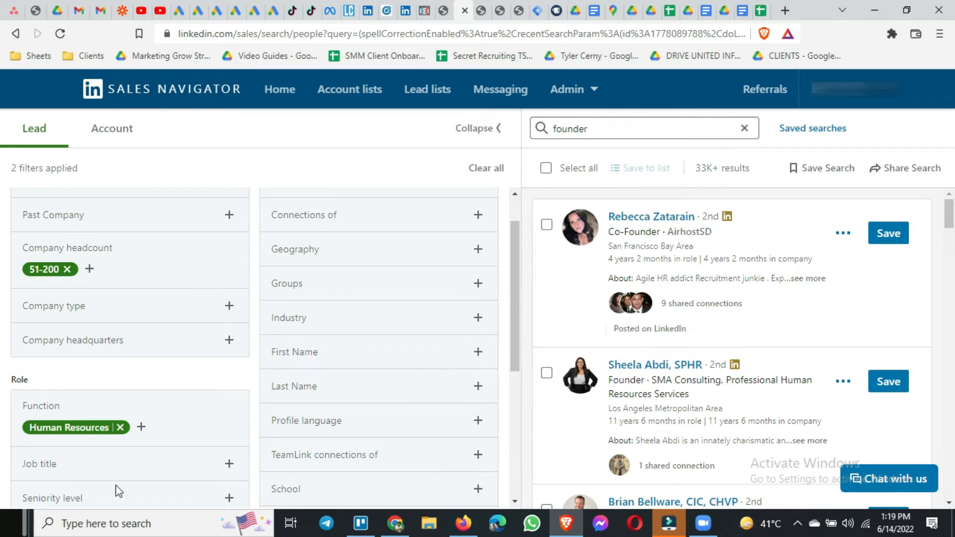
scroll(165, 414, "down", 3)
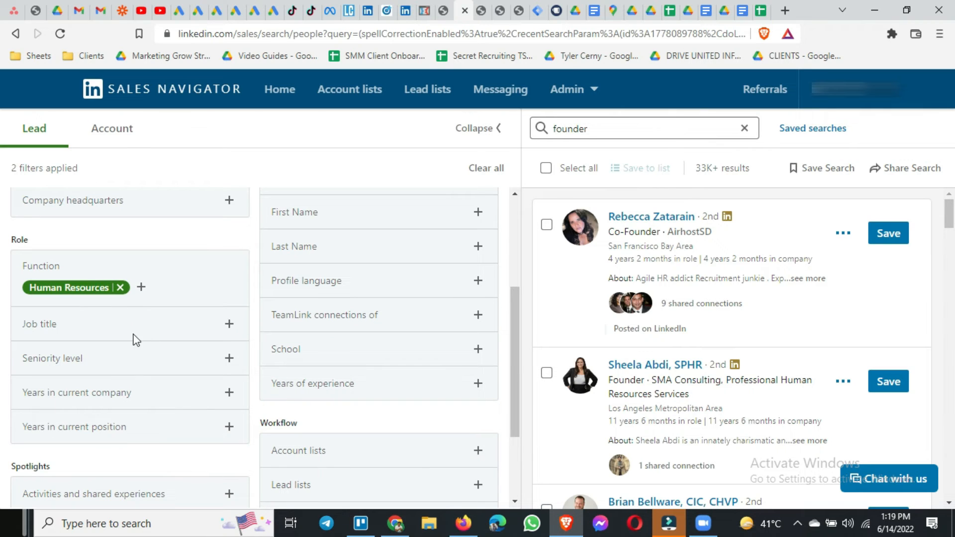
left_click(118, 333)
scroll(166, 358, "down", 1)
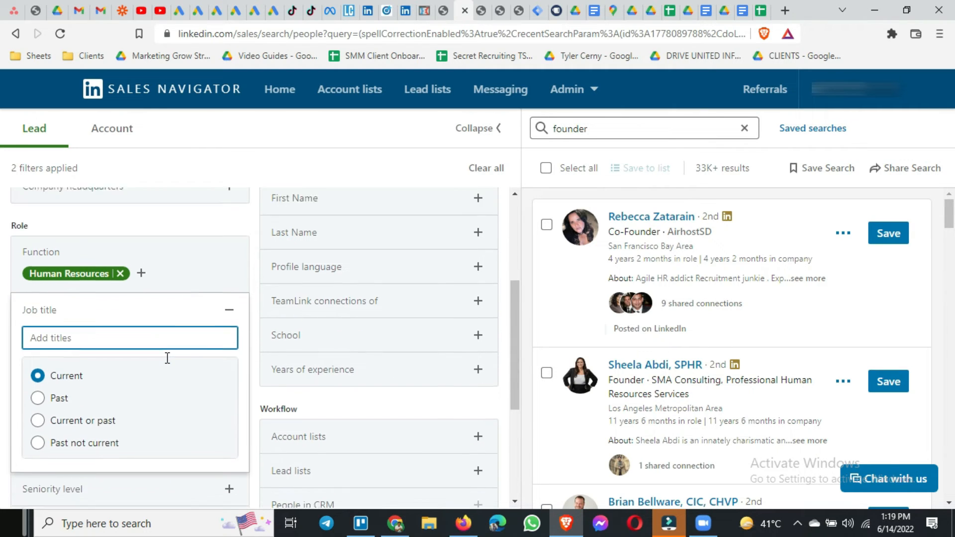
left_click(177, 281)
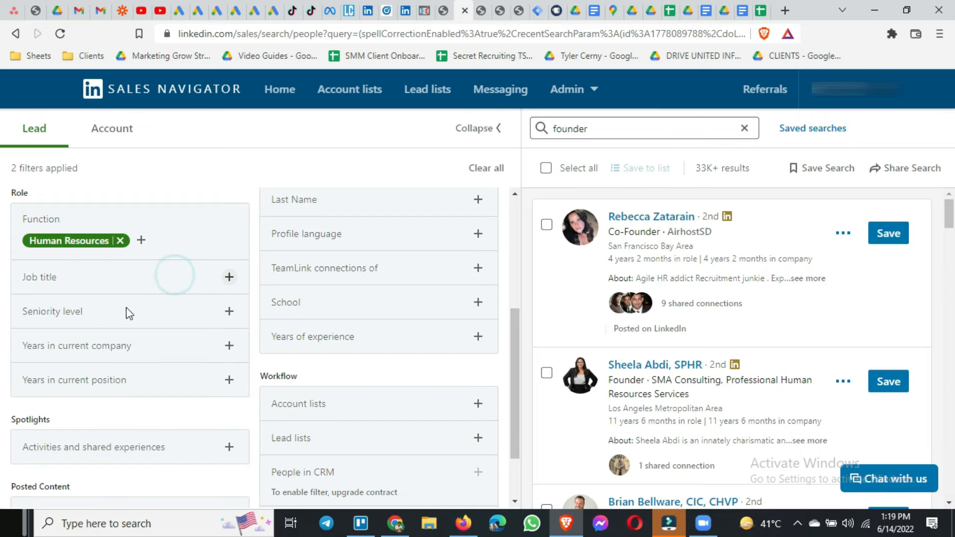
Include Owner in the Seniority level filter and close its options.
left_click(106, 313)
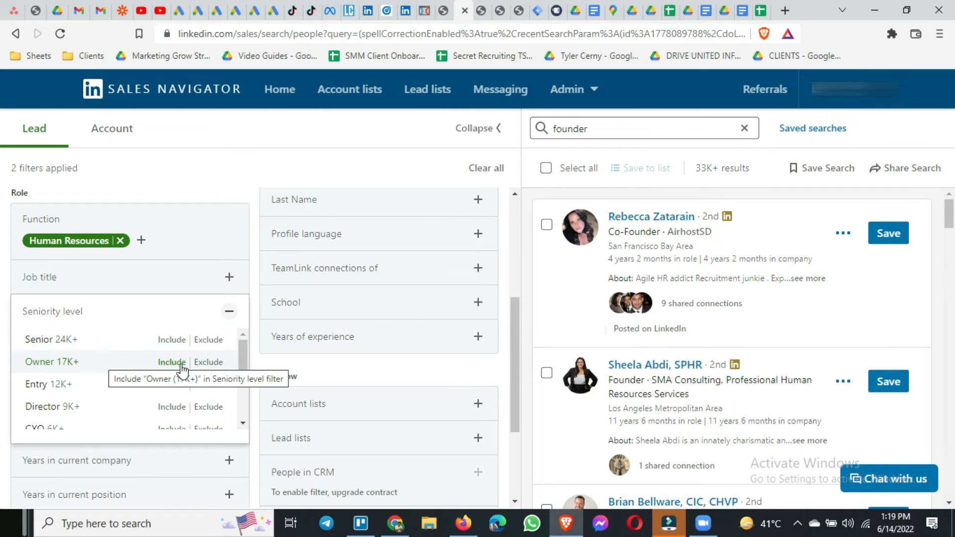
left_click(117, 369)
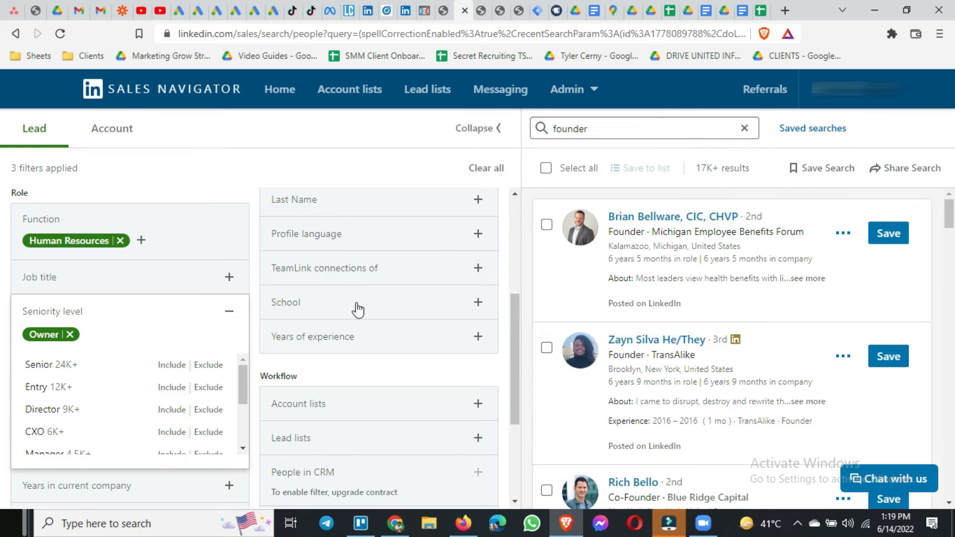
left_click(255, 321)
Include United States as a region in the Geography filter and close the location options.
scroll(254, 323, "down", 2)
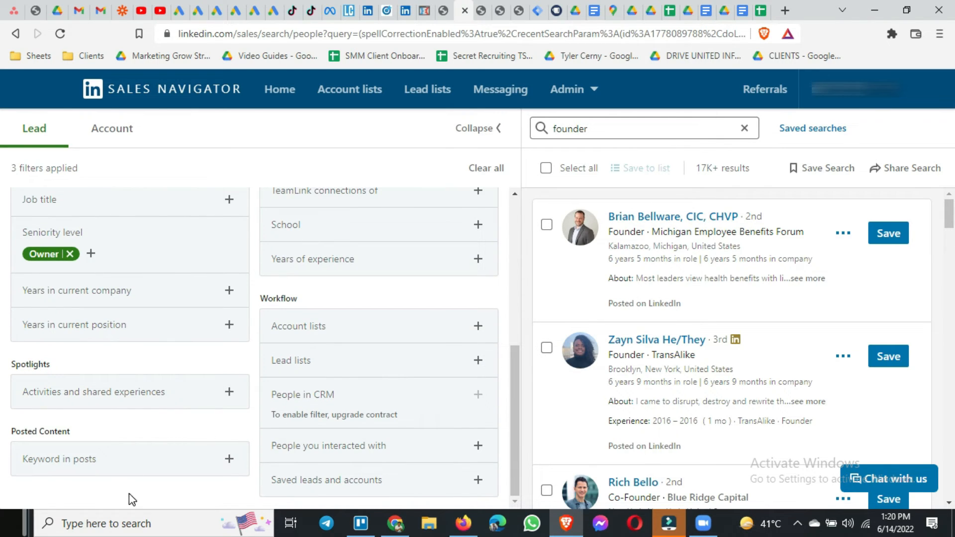
scroll(292, 404, "up", 6)
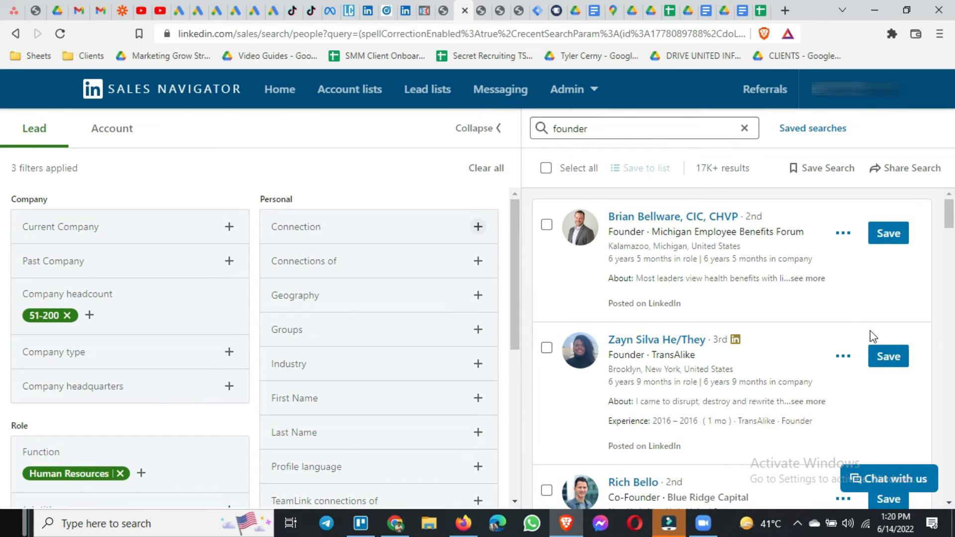
scroll(737, 344, "down", 3)
scroll(694, 347, "up", 3)
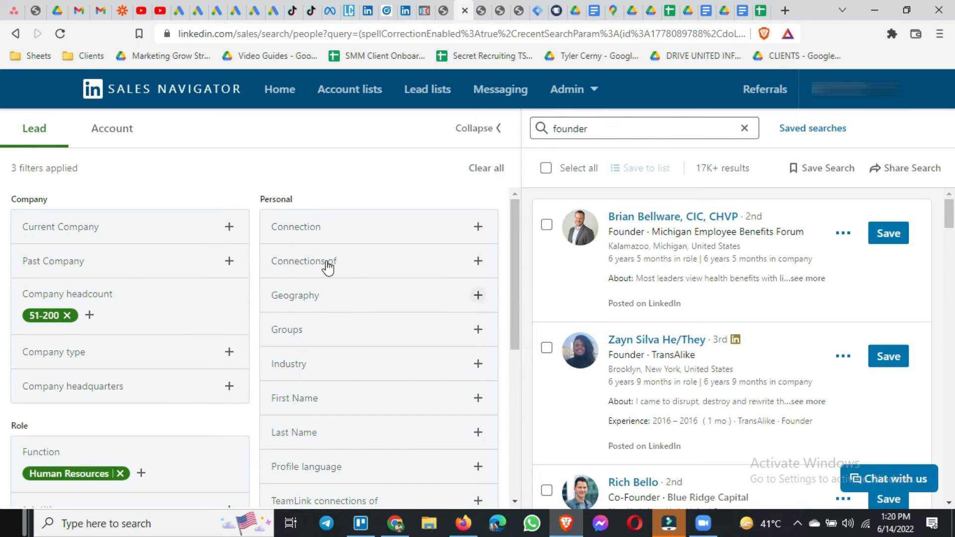
left_click(357, 302)
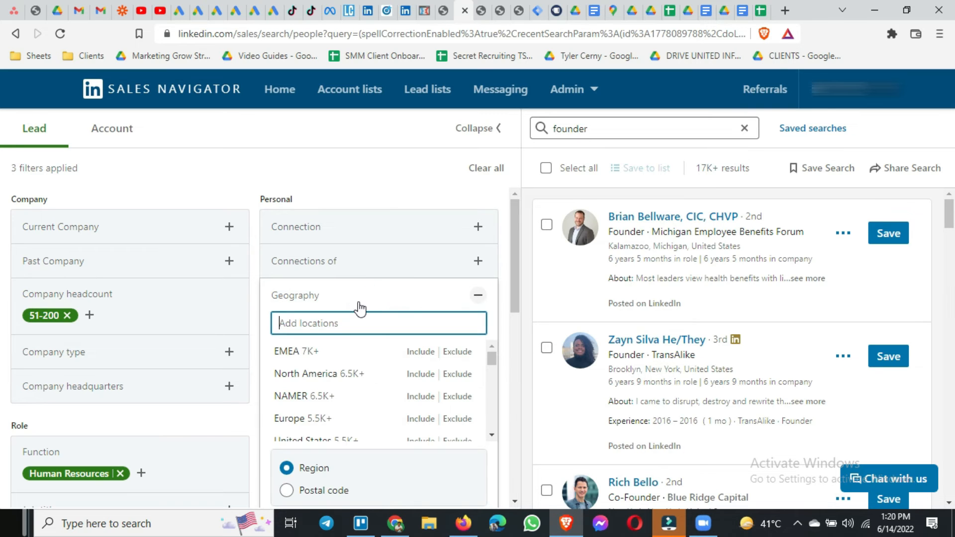
scroll(357, 374, "down", 1)
left_click(313, 398)
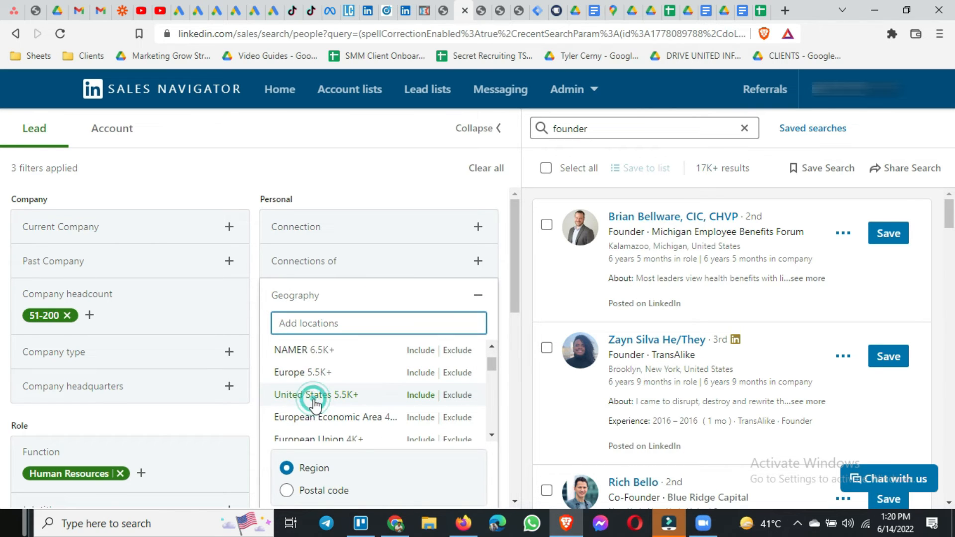
left_click(255, 221)
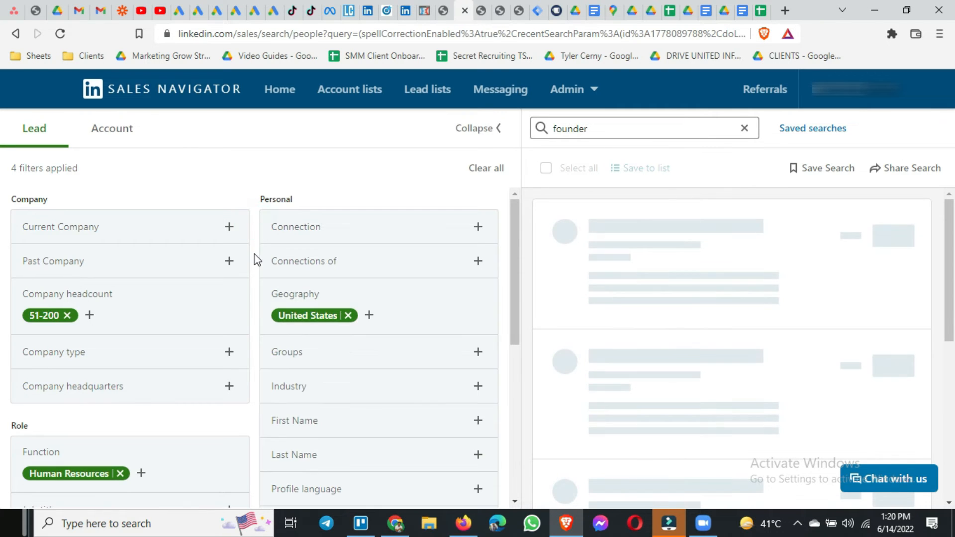
Search the Industry filter for "mark", include Marketing Services, and close the industry options.
scroll(255, 259, "down", 1)
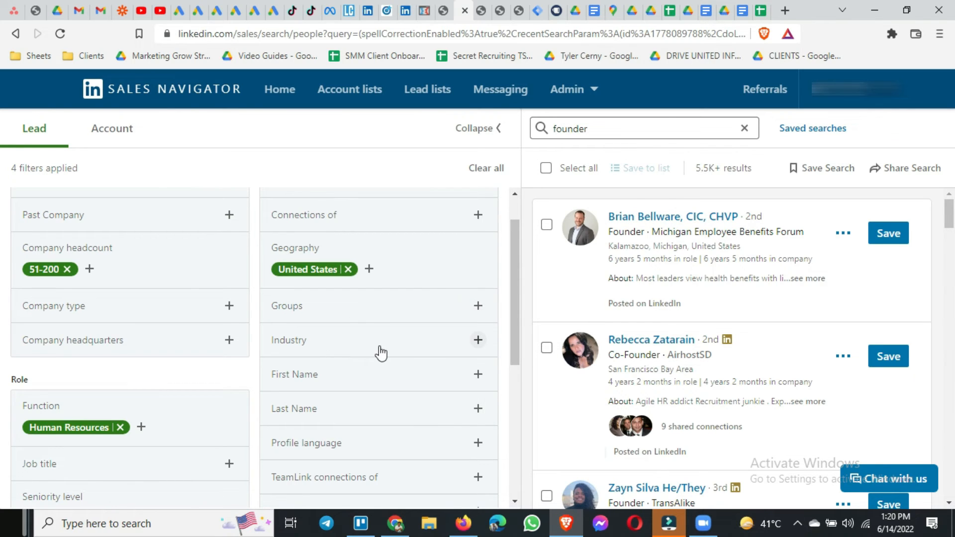
scroll(382, 354, "down", 1)
left_click(335, 298)
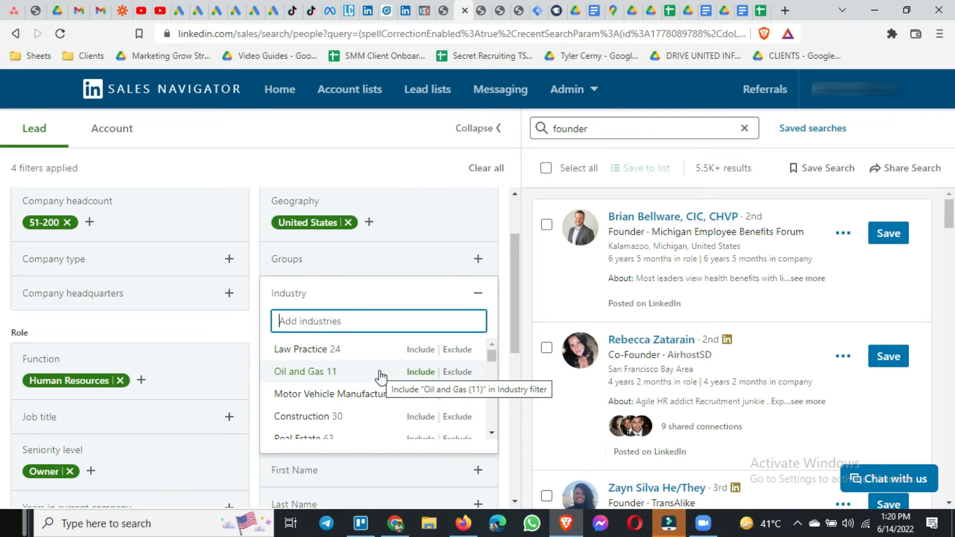
scroll(382, 377, "down", 5)
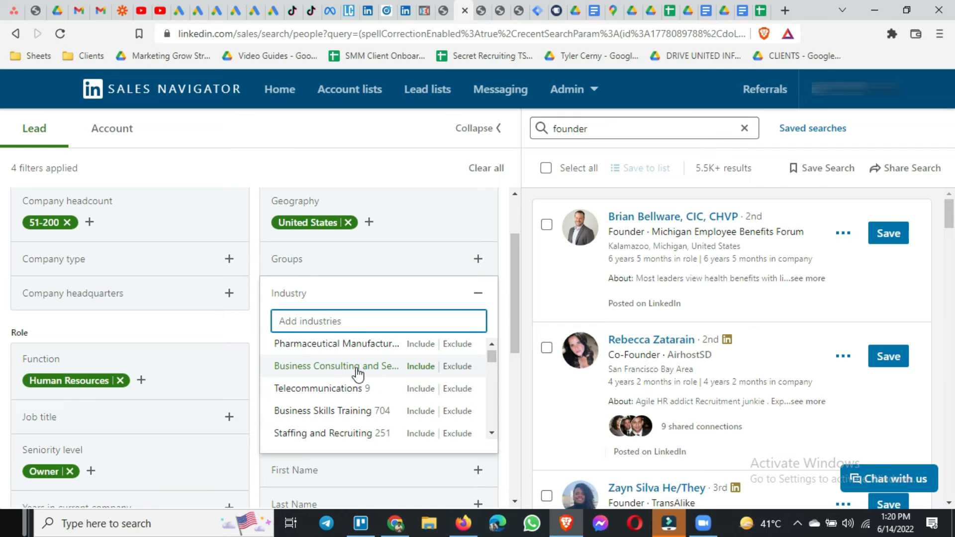
scroll(357, 372, "down", 4)
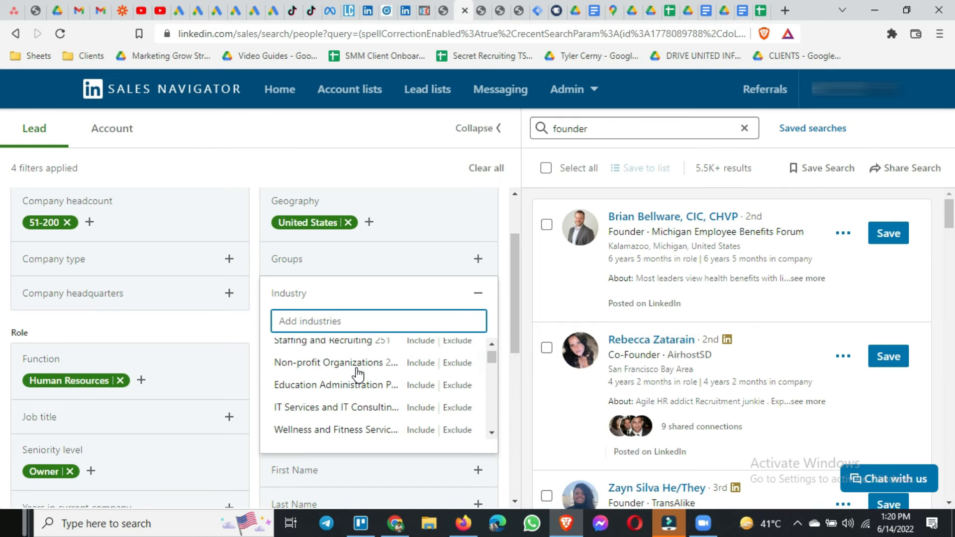
type("mark")
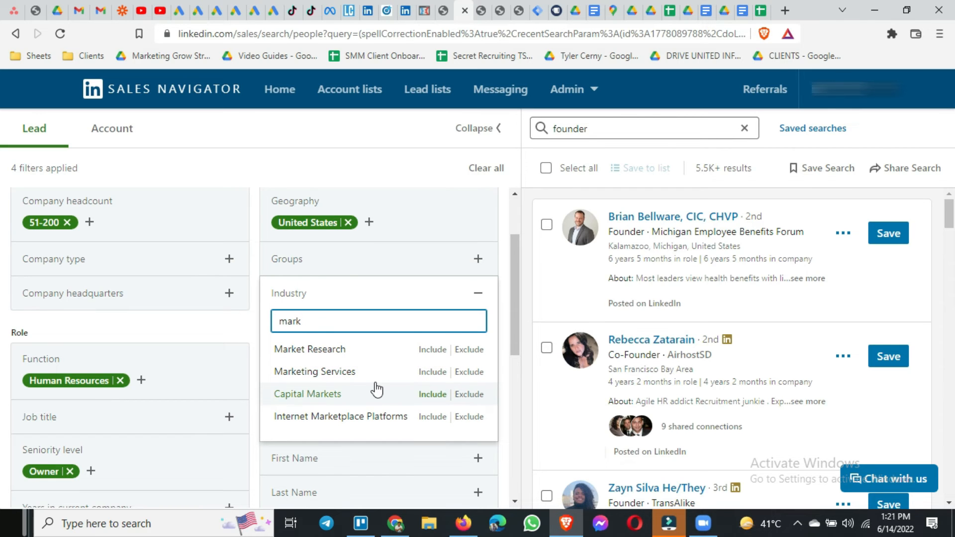
scroll(375, 388, "down", 1)
scroll(353, 418, "up", 1)
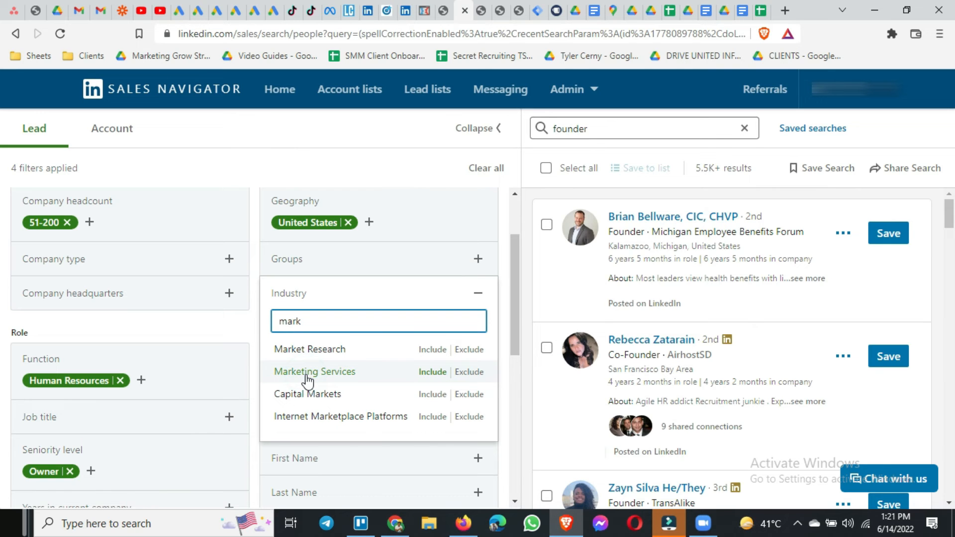
left_click(432, 373)
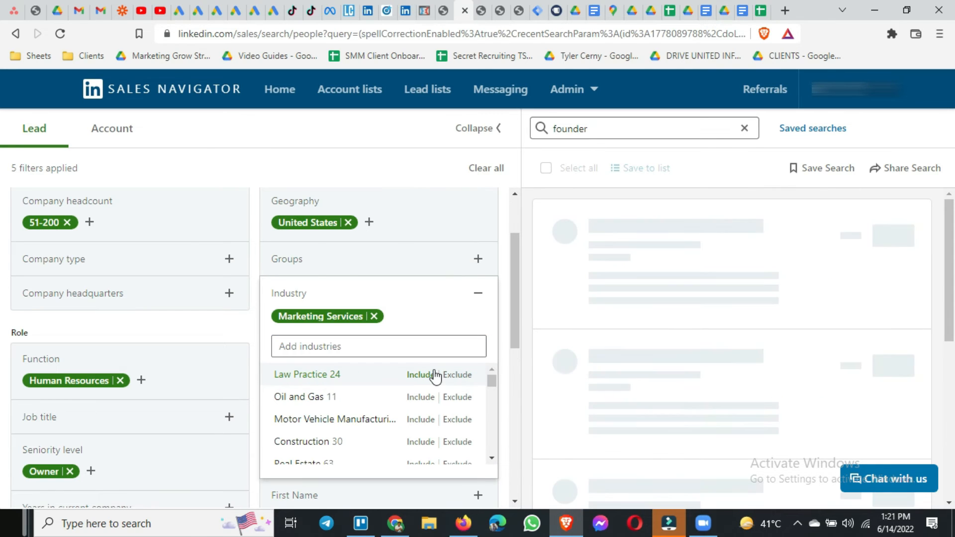
left_click(506, 311)
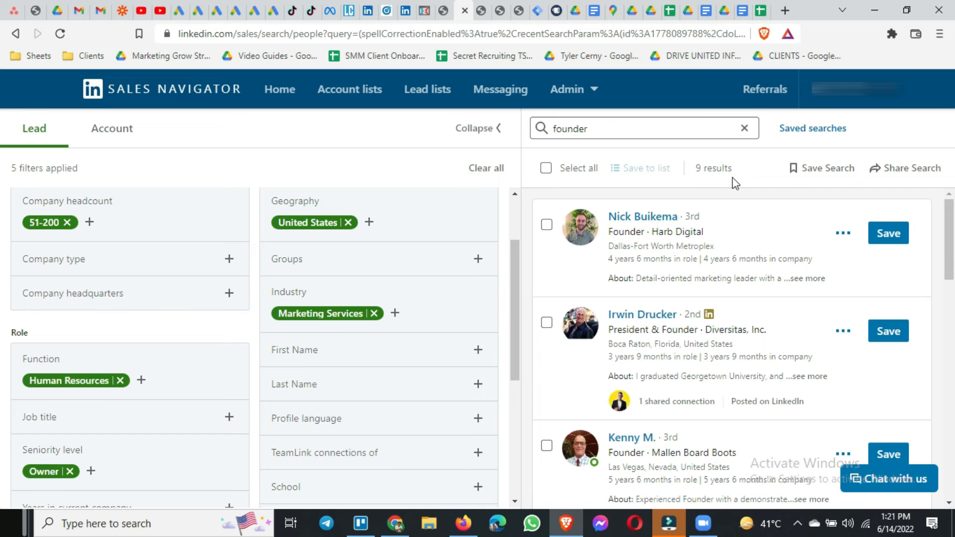
Highlight the result count and review the filtered founder leads, checking their roles, companies and locations.
left_click_drag(694, 174, 732, 167)
scroll(729, 275, "down", 10)
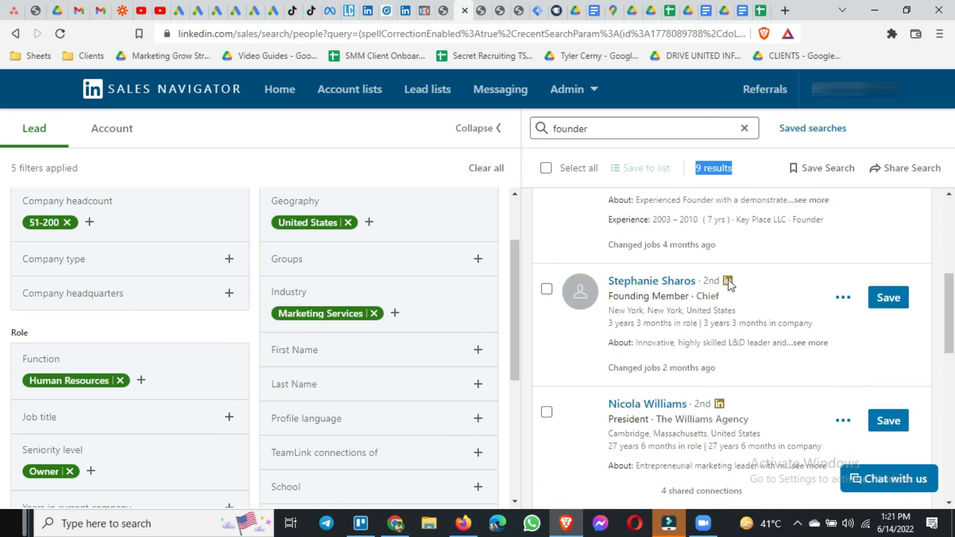
scroll(729, 285, "down", 8)
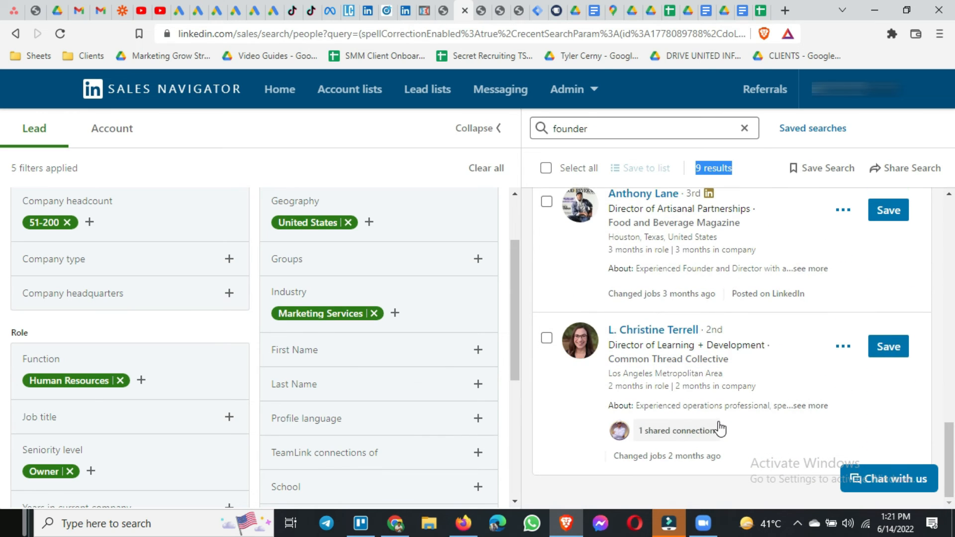
scroll(718, 428, "up", 12)
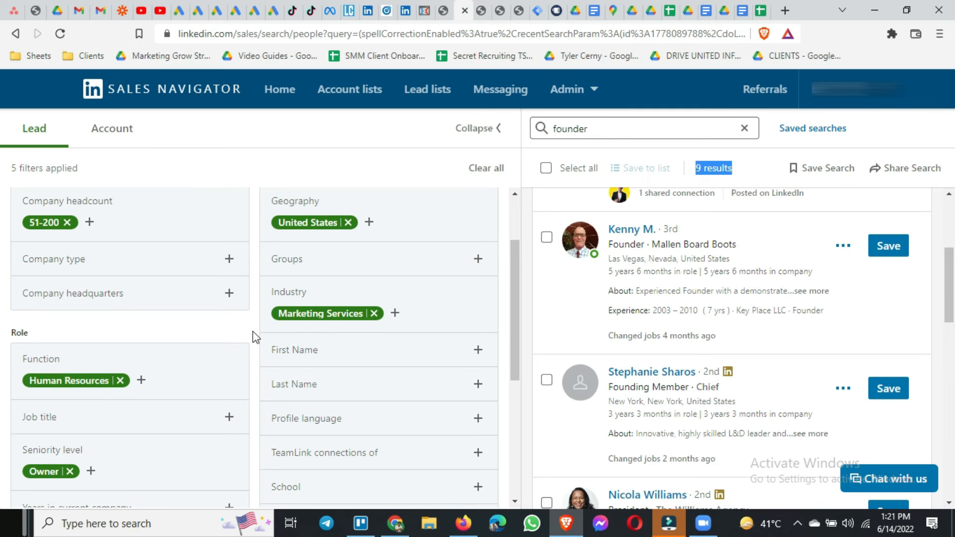
scroll(620, 331, "up", 4)
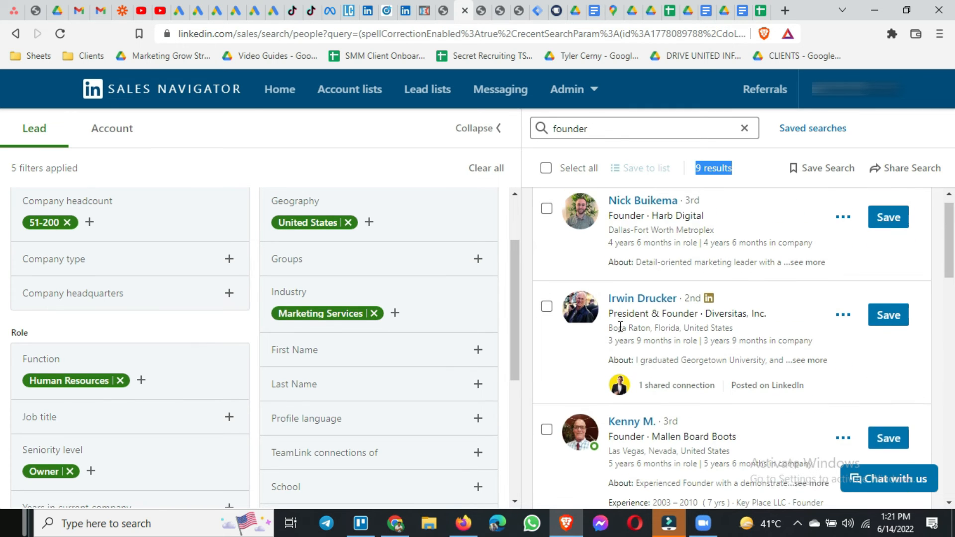
scroll(619, 326, "down", 4)
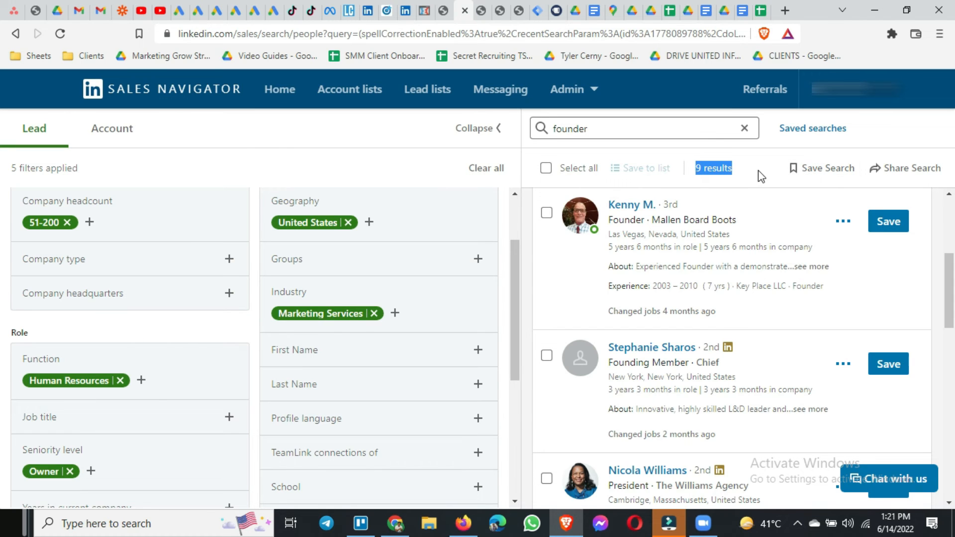
Check the action options for the Mallen Board Boots founder, close them, and select all leads in the filtered results.
left_click(841, 223)
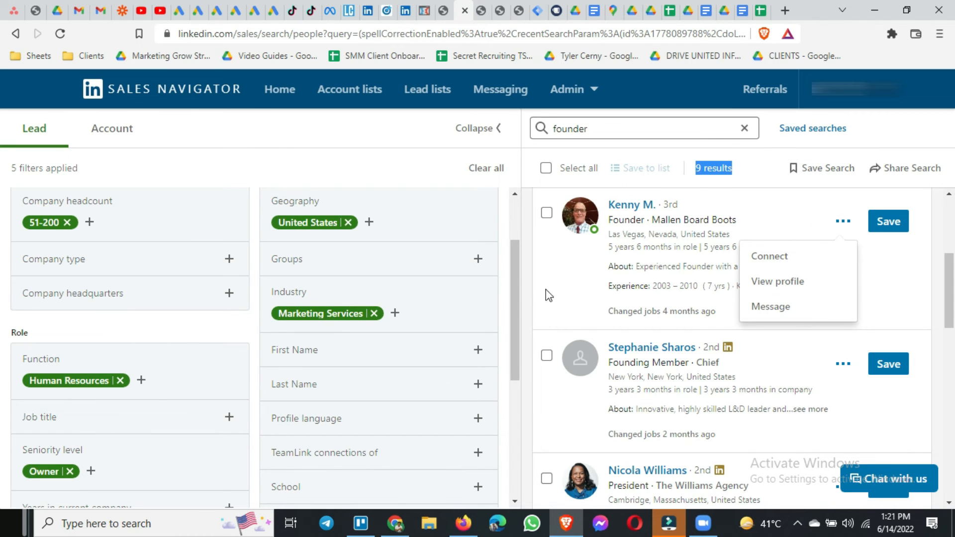
left_click(526, 298)
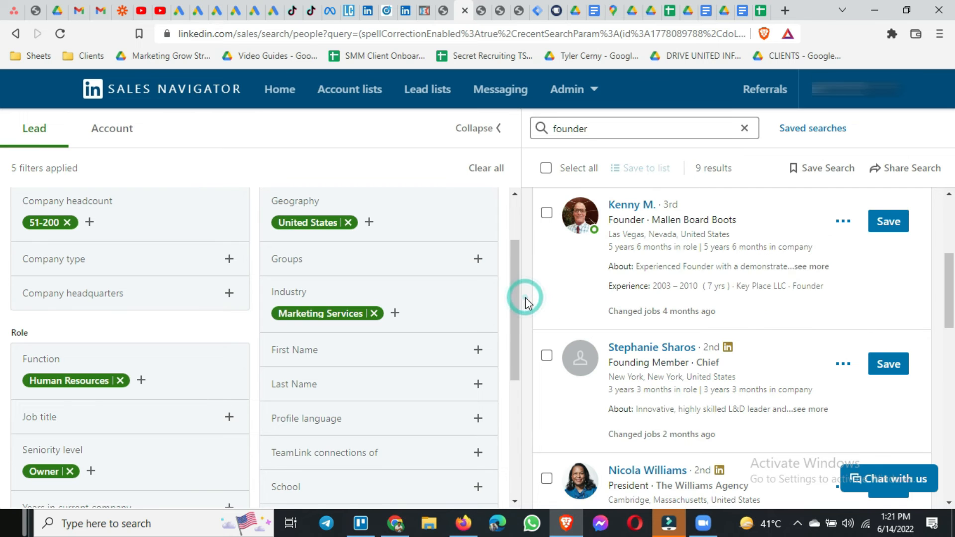
scroll(526, 306, "up", 5)
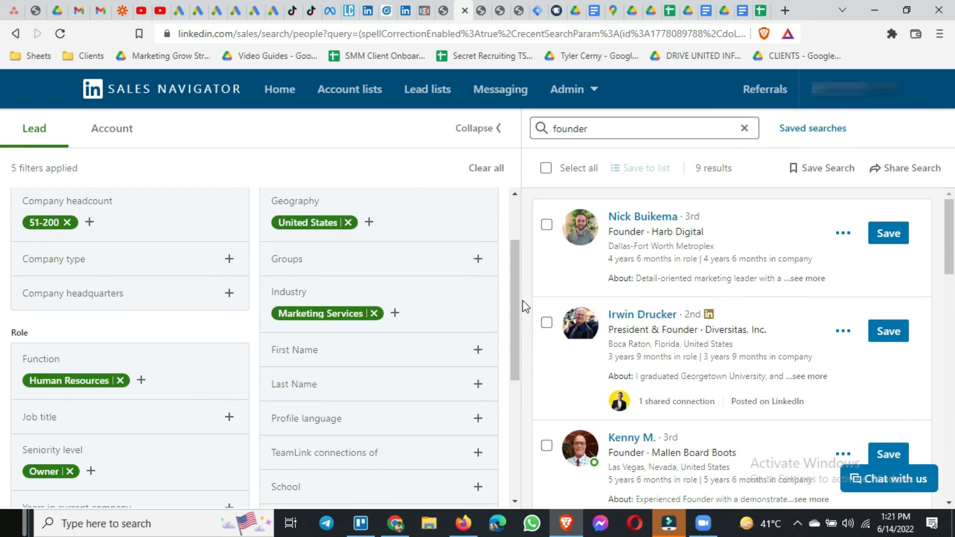
left_click(546, 168)
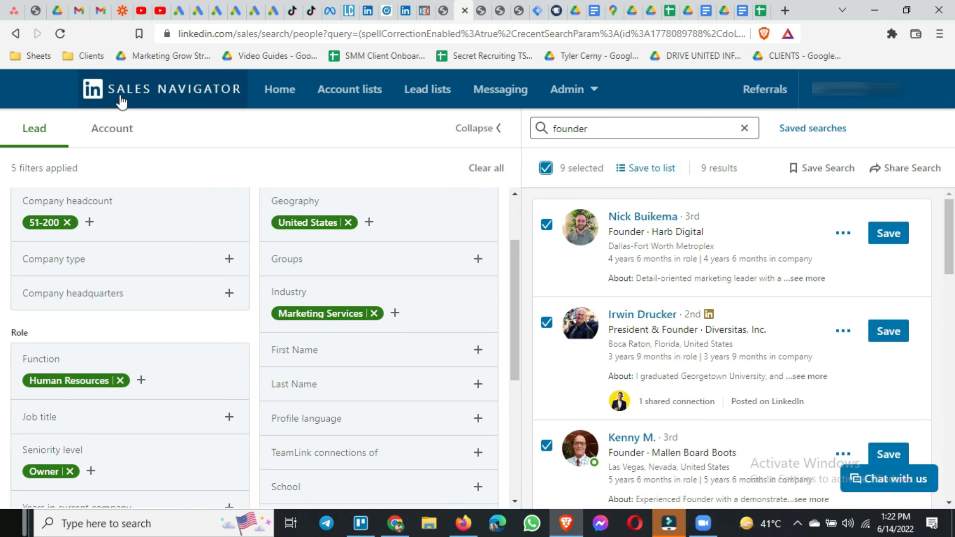
Examine the selected leads' roles, companies and locations through the whole list, along with the applied and remaining lead filters.
scroll(665, 337, "down", 10)
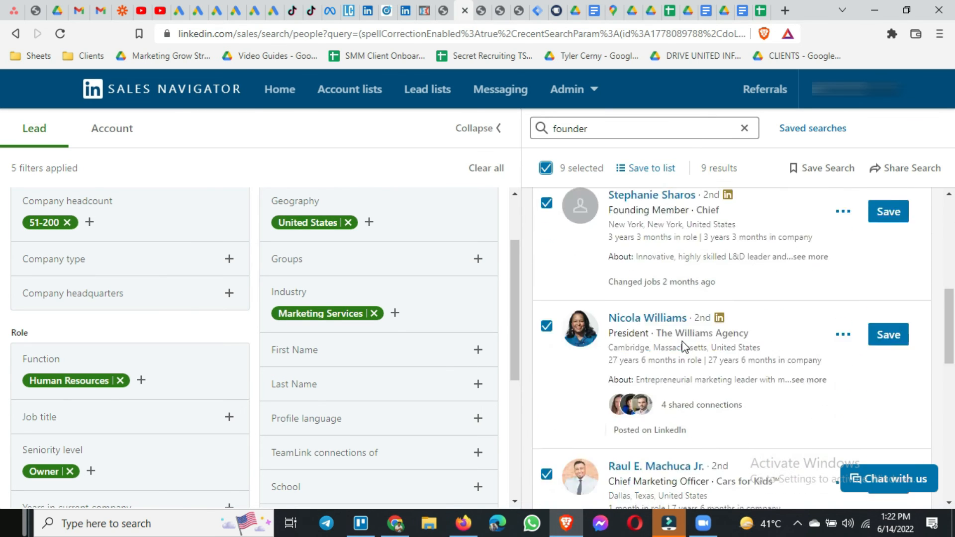
scroll(684, 349, "down", 8)
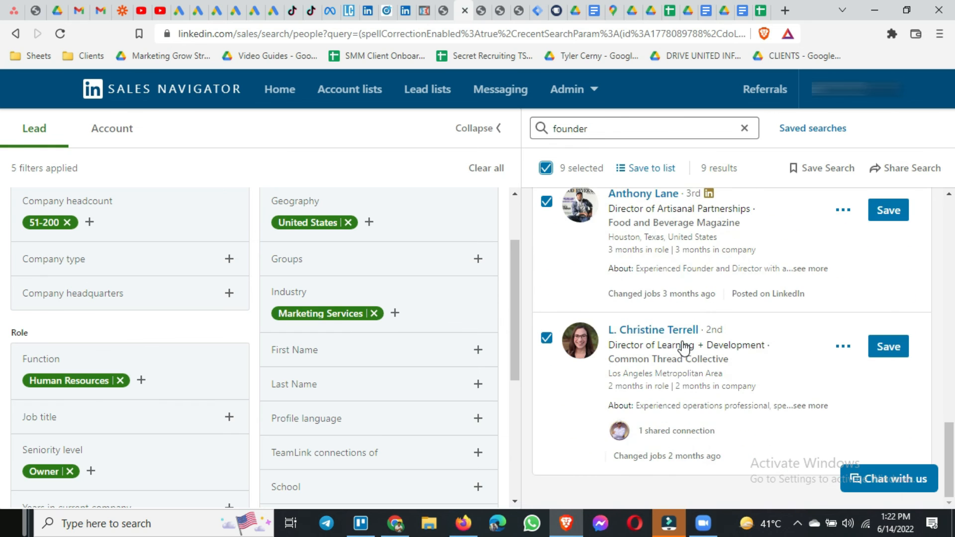
scroll(744, 395, "up", 18)
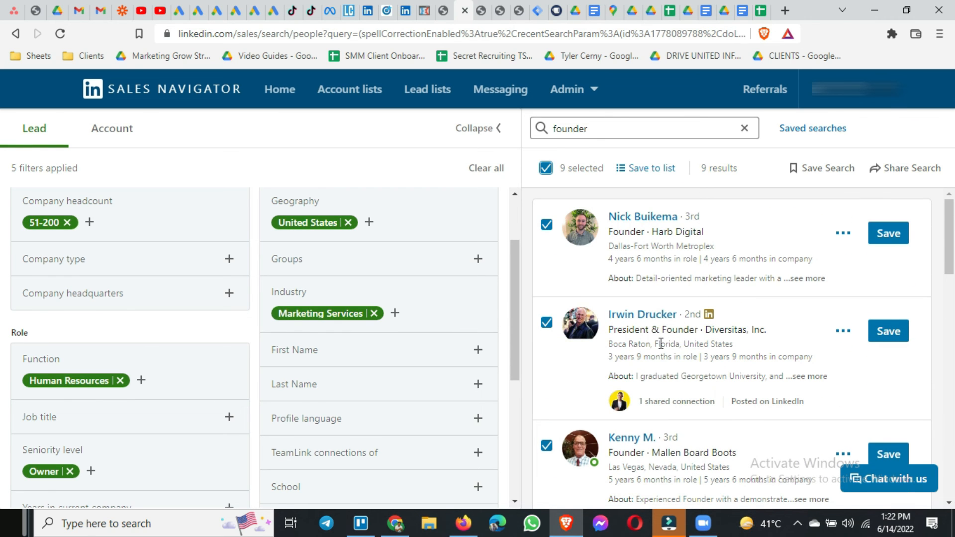
scroll(660, 342, "down", 10)
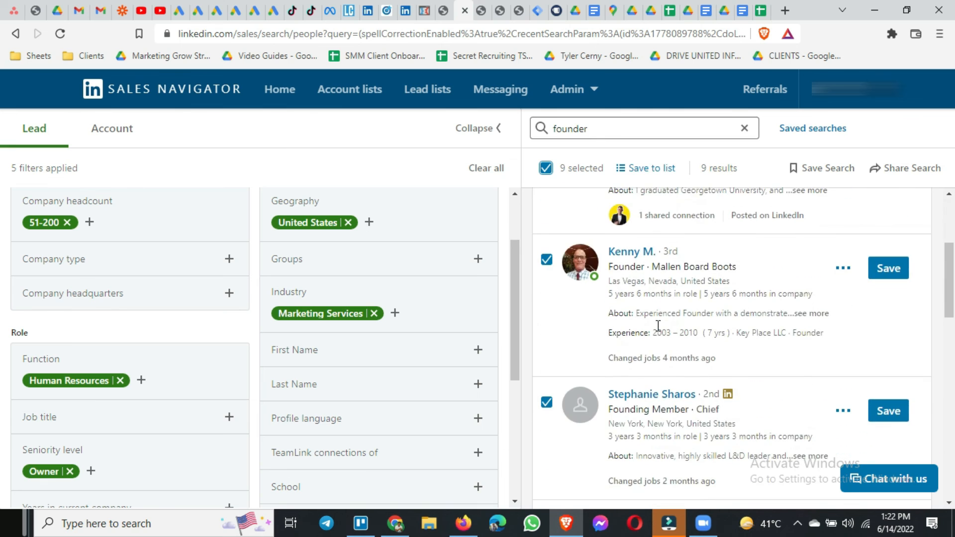
scroll(656, 326, "down", 5)
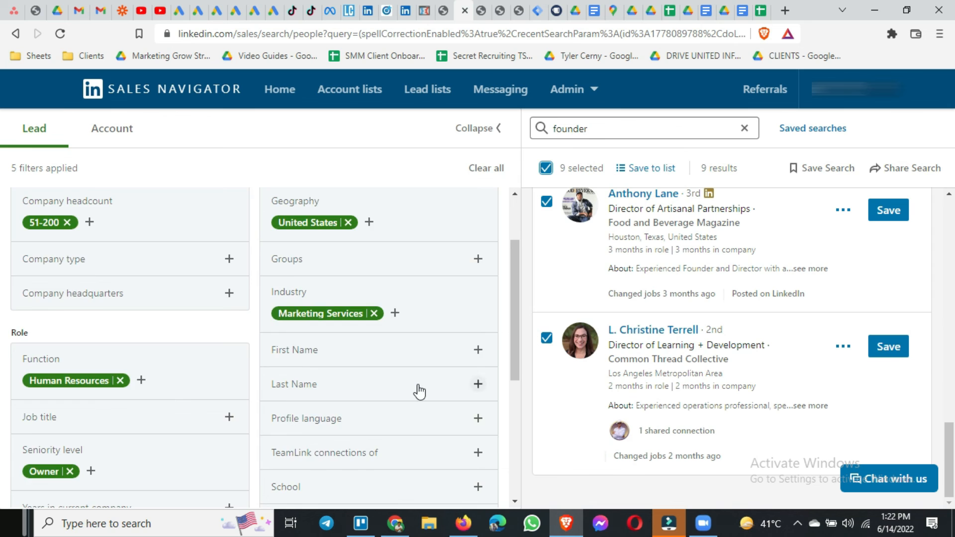
scroll(419, 392, "up", 2)
scroll(420, 392, "down", 7)
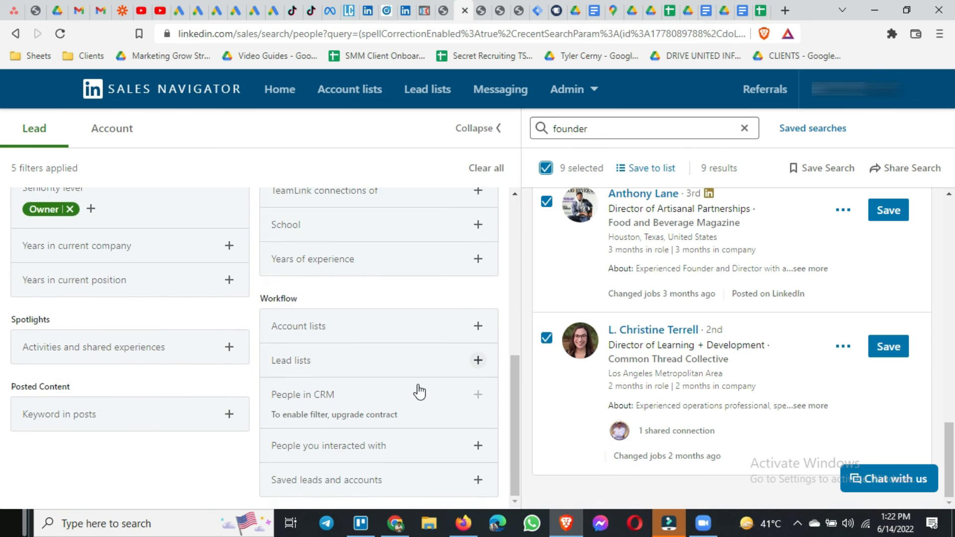
scroll(419, 392, "up", 8)
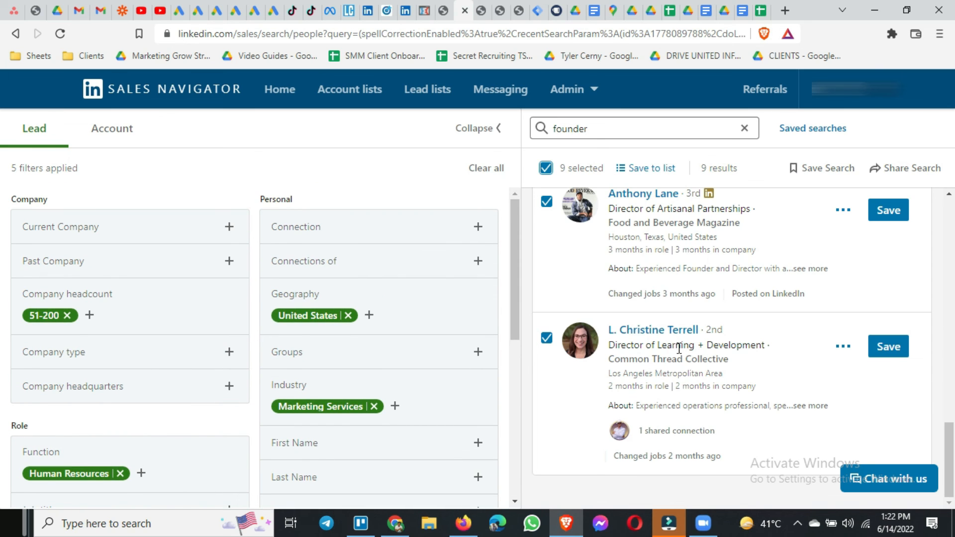
scroll(588, 384, "up", 5)
scroll(590, 384, "up", 5)
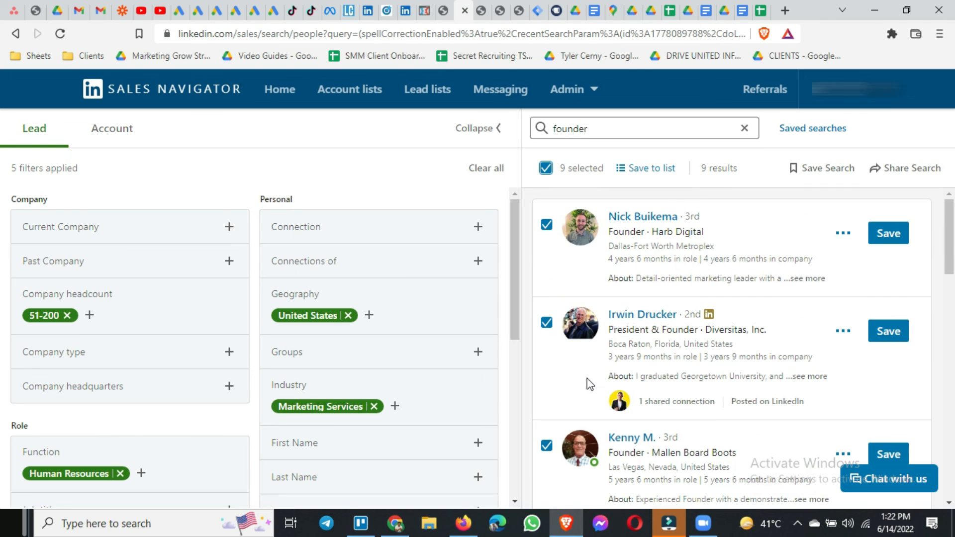